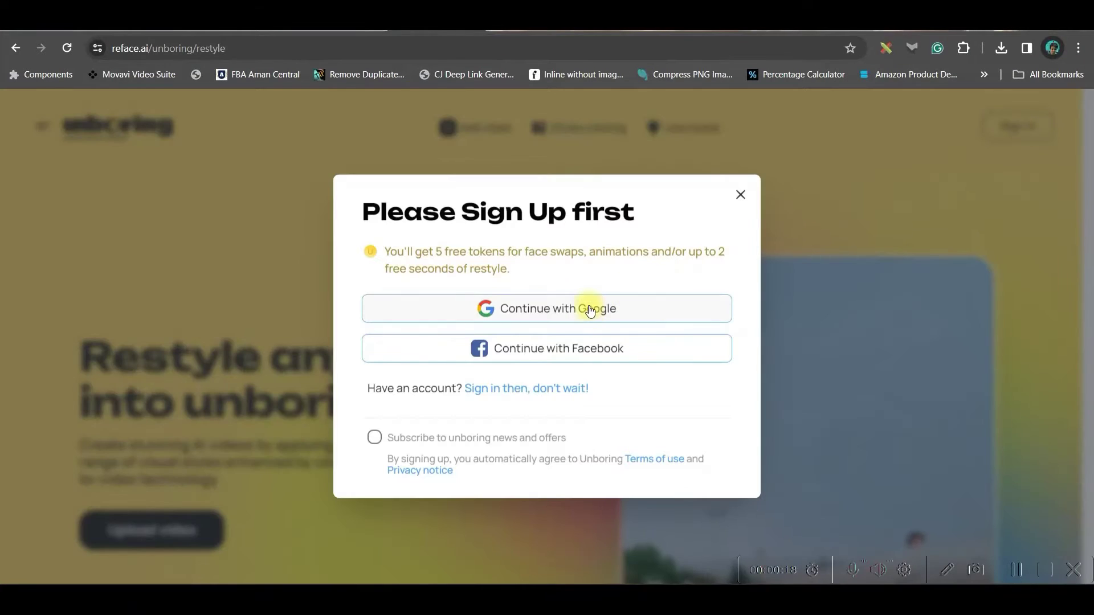
Sign in to Unboring with a Google account and scroll the style gallery down to the Cartoon card.
{"action": "left_click", "coordinate": [589, 308]}
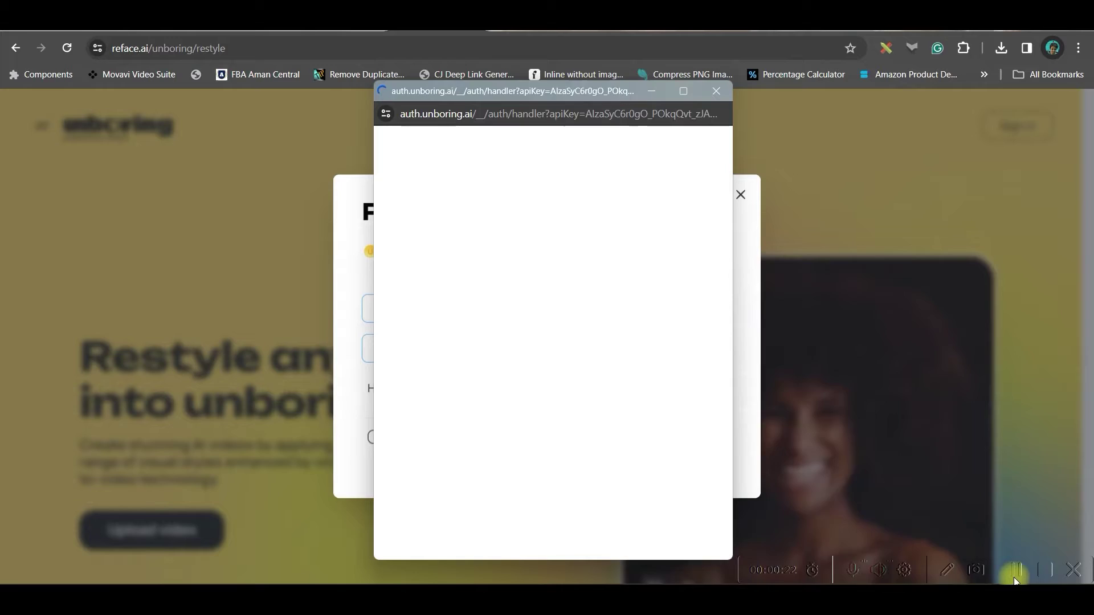
{"action": "left_click", "coordinate": [1017, 573]}
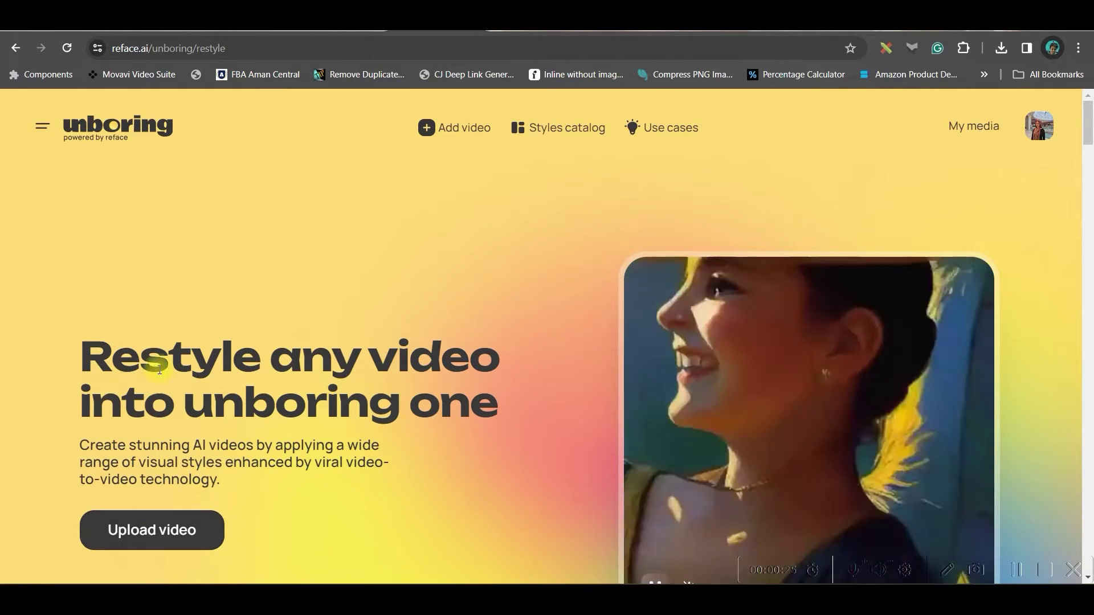
{"action": "scroll", "coordinate": [306, 361], "scroll_direction": "down", "scroll_amount": 1}
{"action": "scroll", "coordinate": [265, 360], "scroll_direction": "down", "scroll_amount": 6}
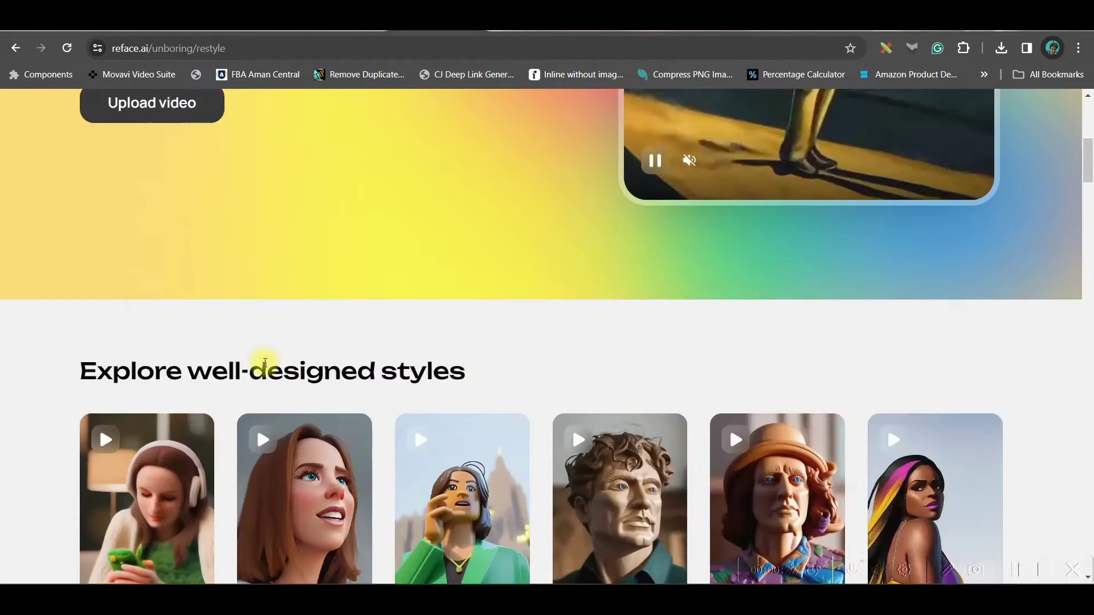
{"action": "scroll", "coordinate": [286, 380], "scroll_direction": "down", "scroll_amount": 15}
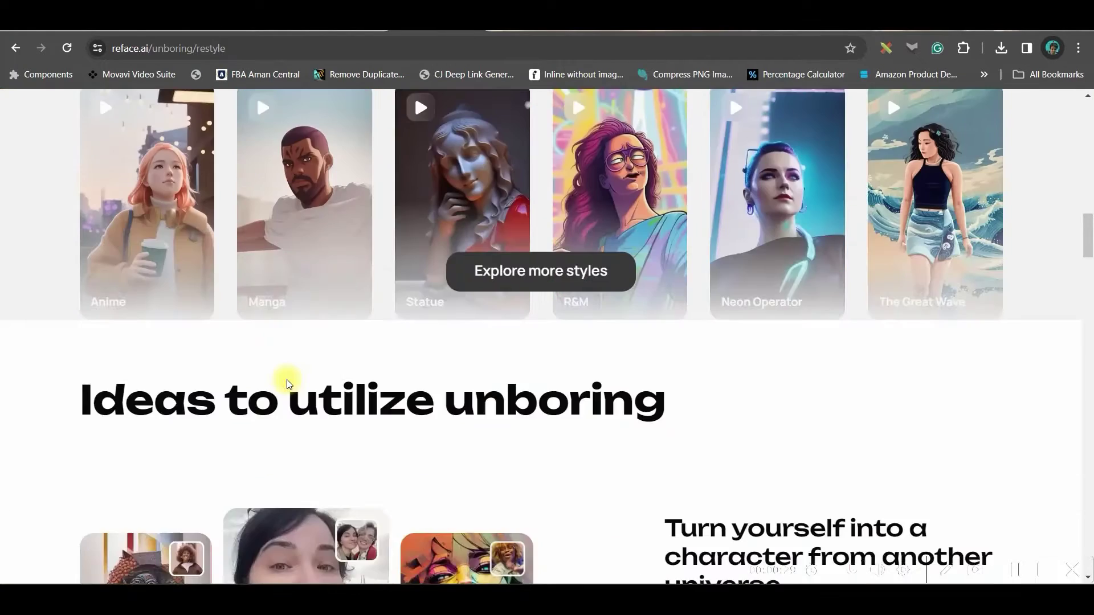
{"action": "scroll", "coordinate": [300, 420], "scroll_direction": "down", "scroll_amount": 7}
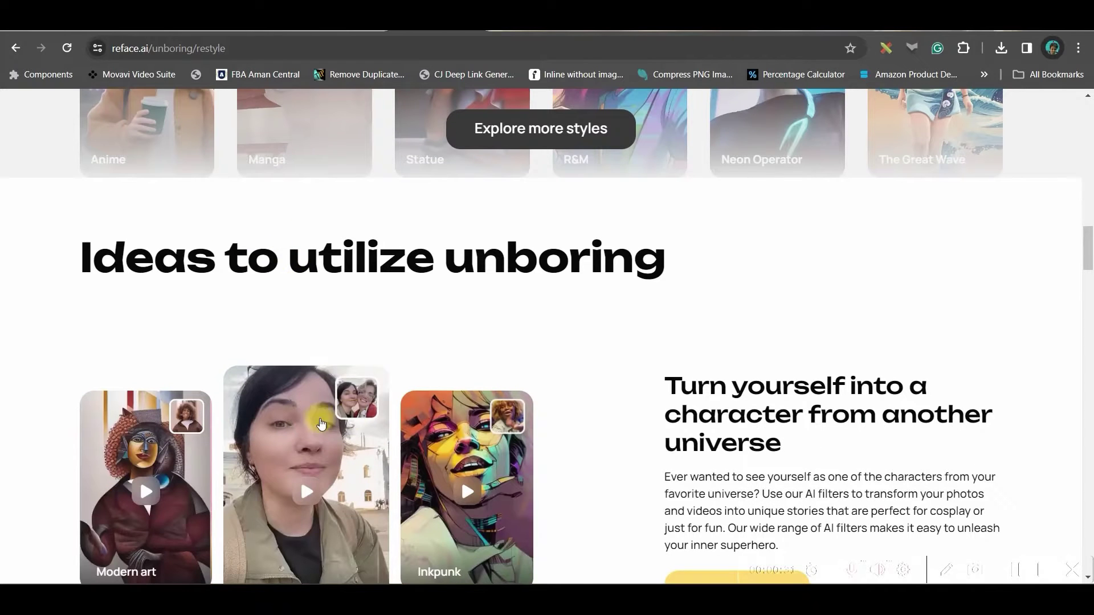
{"action": "scroll", "coordinate": [462, 416], "scroll_direction": "down", "scroll_amount": 5}
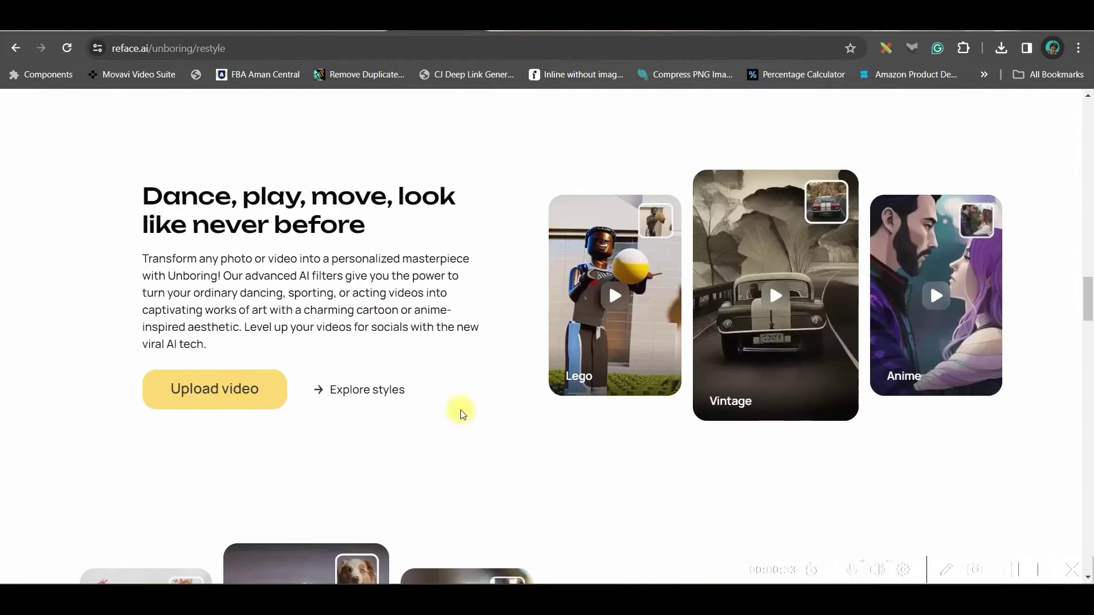
{"action": "scroll", "coordinate": [321, 372], "scroll_direction": "down", "scroll_amount": 15}
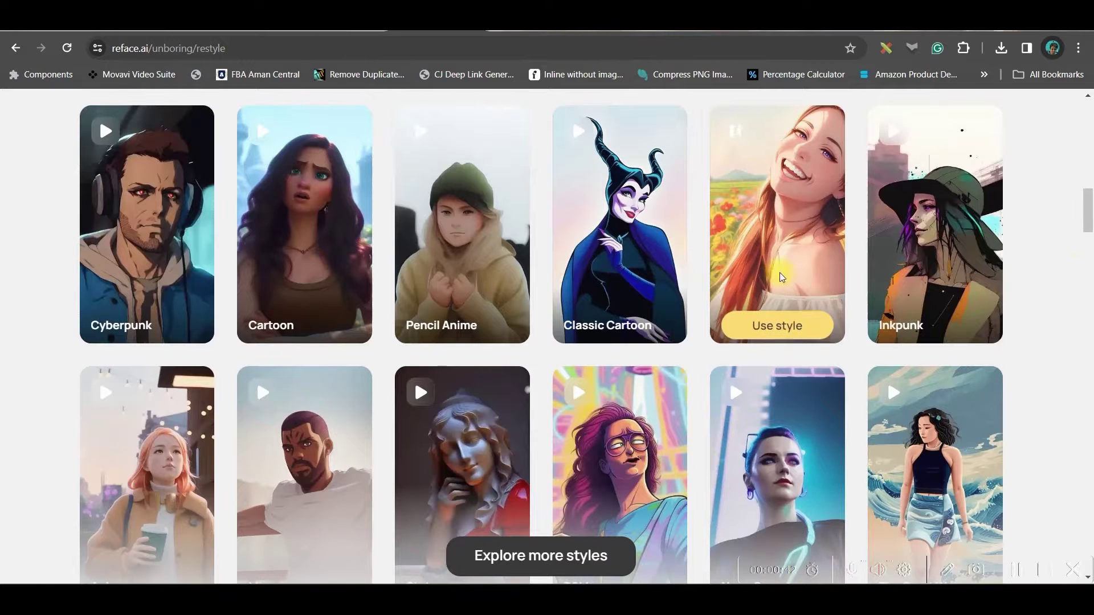
{"action": "mouse_move", "coordinate": [953, 342]}
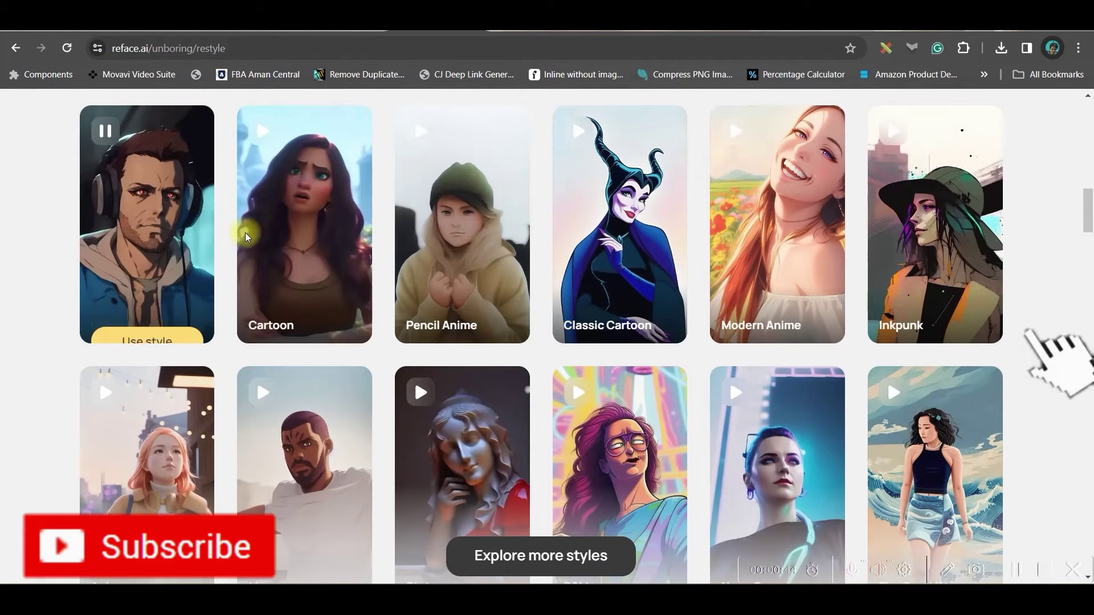
{"action": "mouse_move", "coordinate": [598, 292]}
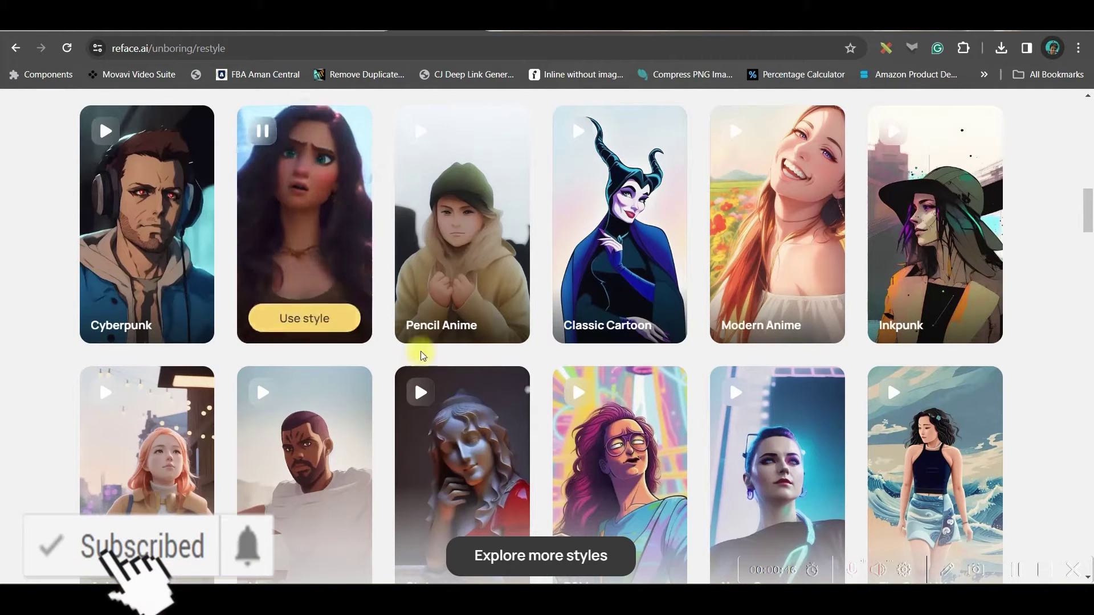
{"action": "mouse_move", "coordinate": [313, 264]}
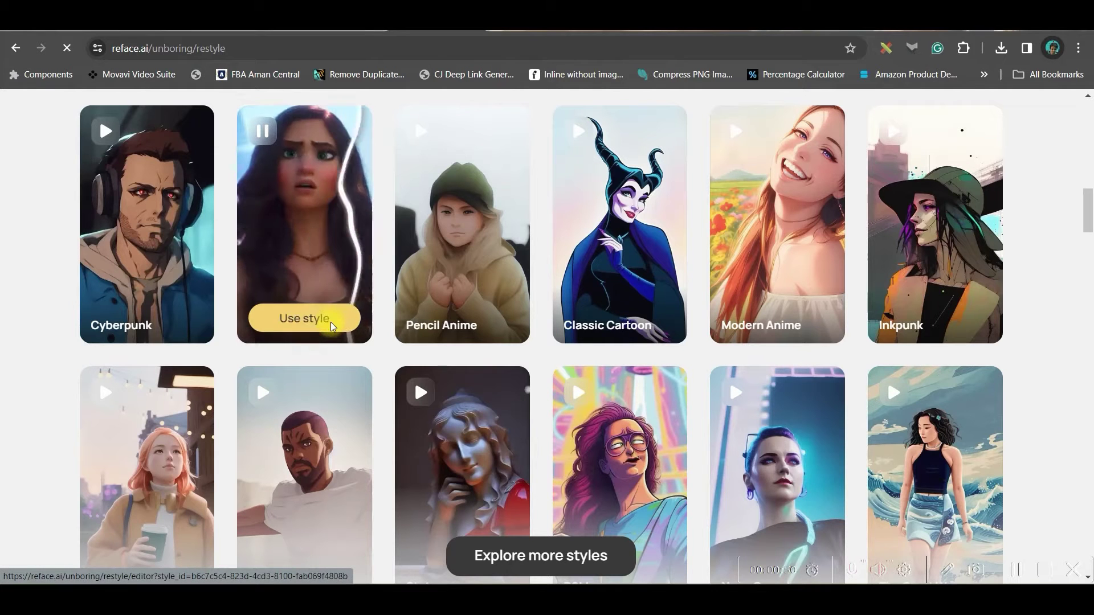
Use the Cartoon style and upload the dance 1.mp4 clip.
{"action": "left_click", "coordinate": [332, 326]}
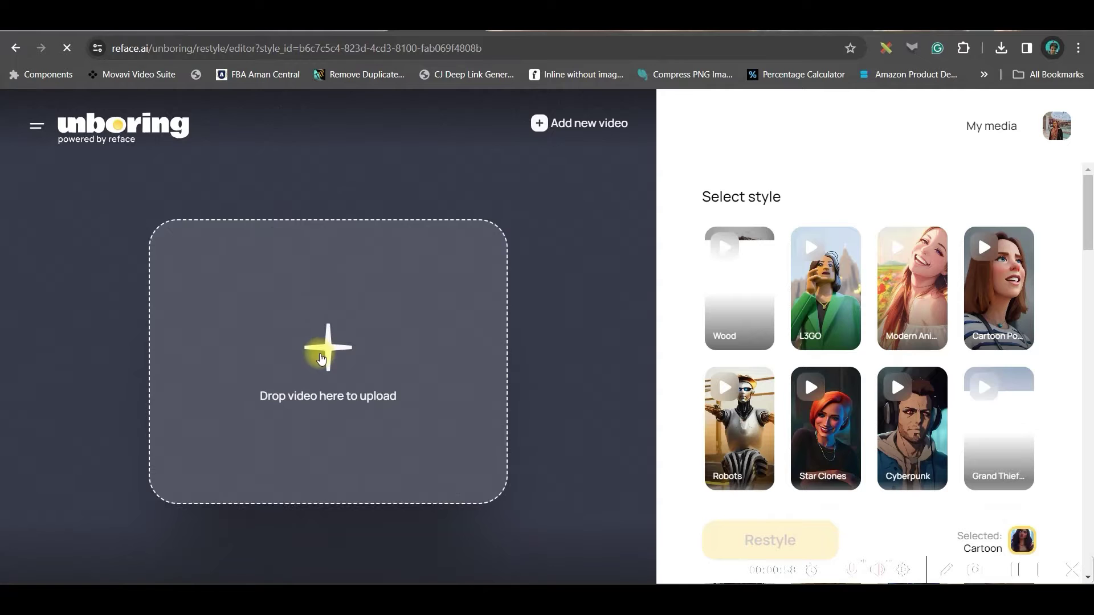
{"action": "left_click", "coordinate": [327, 355]}
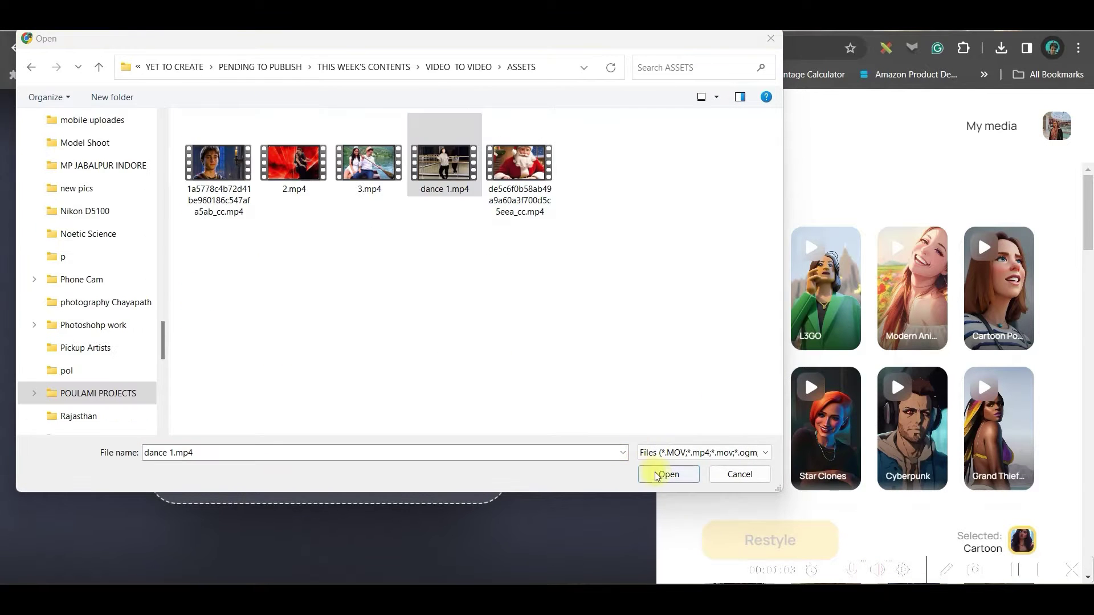
{"action": "left_click", "coordinate": [664, 474]}
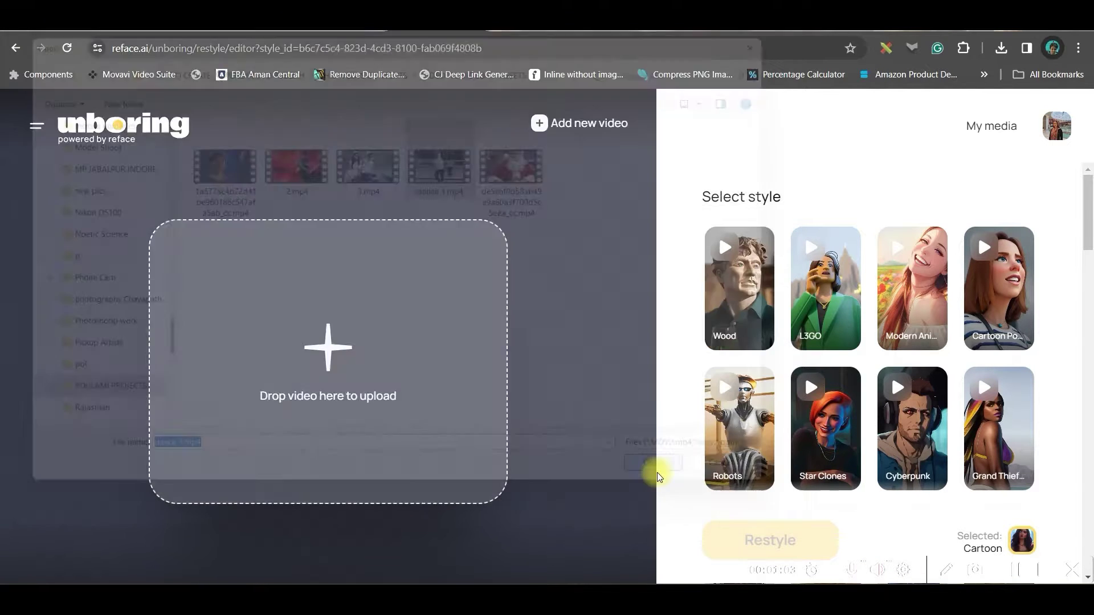
Trim the clip to end at 30:01.3 and start the Cartoon restyle.
{"action": "left_click_drag", "start_coordinate": [626, 536], "coordinate": [81, 528]}
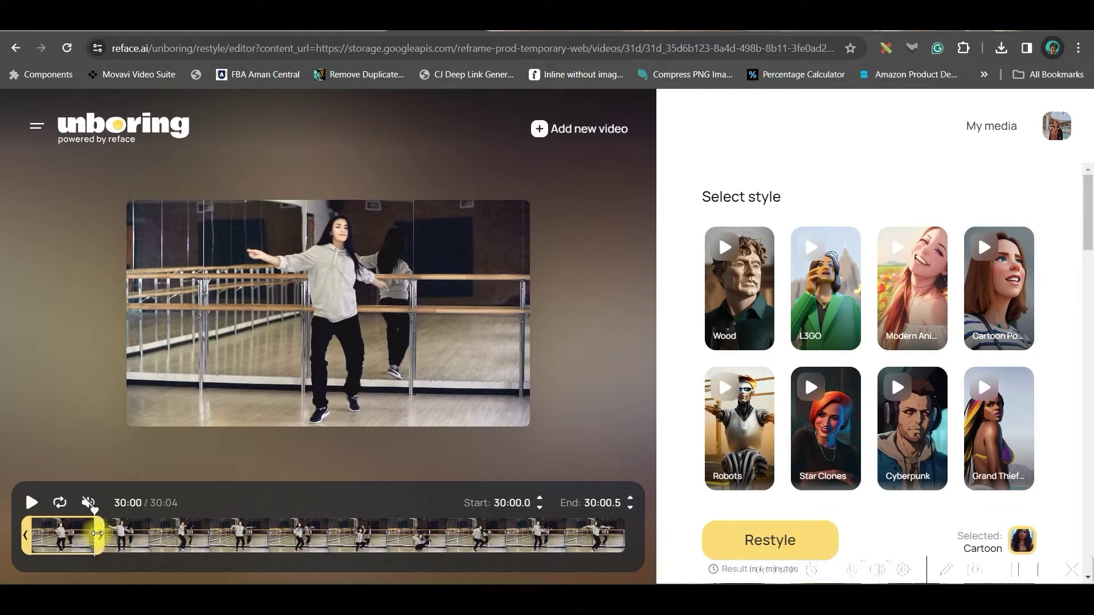
{"action": "left_click_drag", "start_coordinate": [100, 536], "coordinate": [211, 535]}
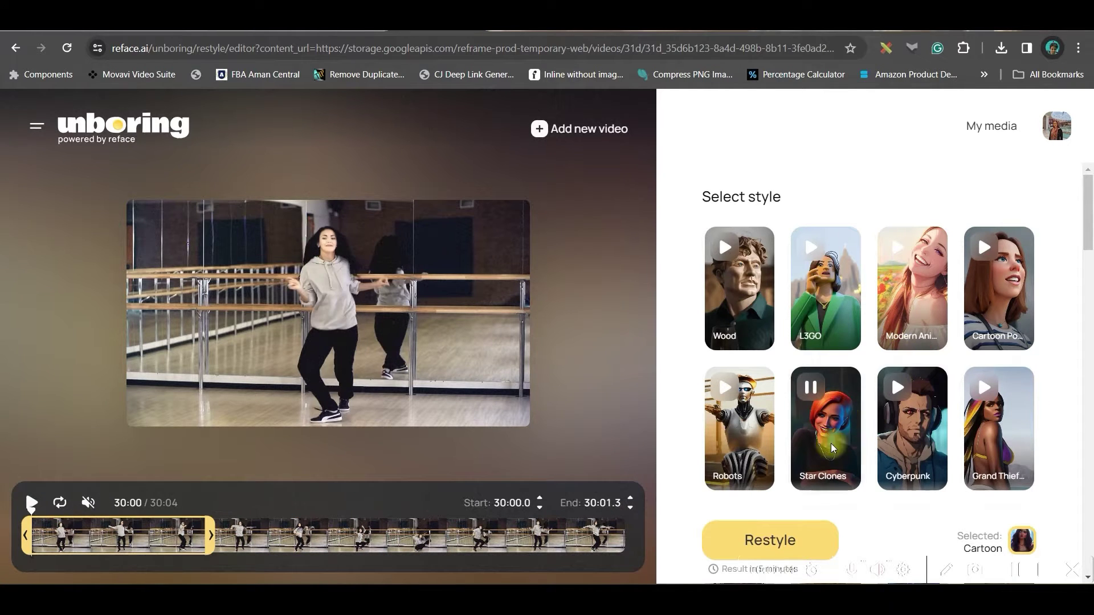
{"action": "left_click", "coordinate": [1024, 544]}
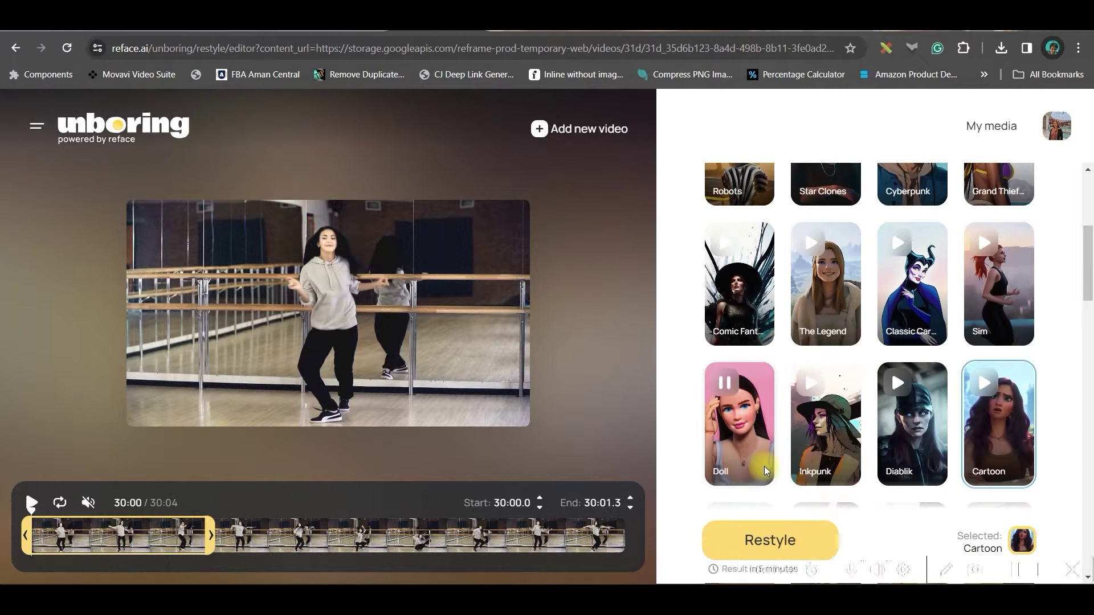
{"action": "mouse_move", "coordinate": [749, 448]}
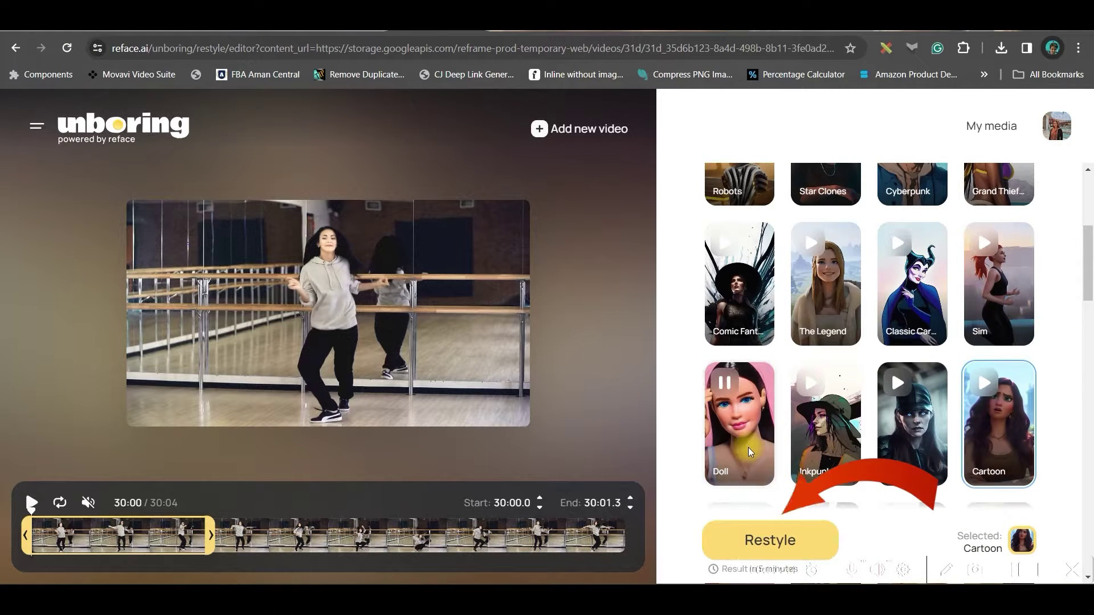
{"action": "left_click", "coordinate": [770, 540]}
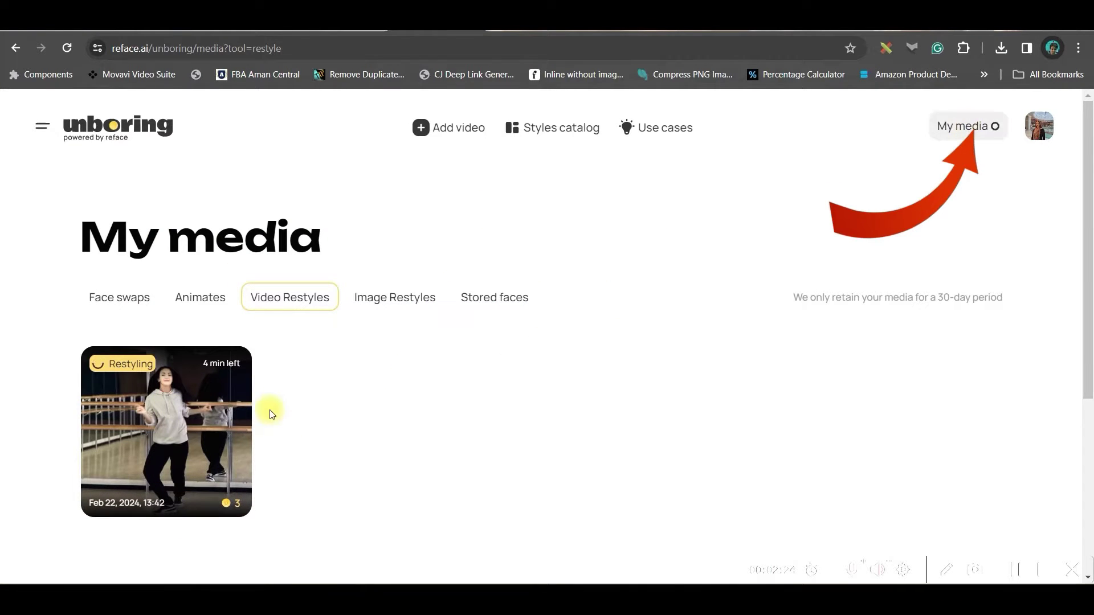
Open the finished Cartoon dance video from My media and download it as unboring_stuff_you've_created.mp4.
{"action": "mouse_move", "coordinate": [188, 396]}
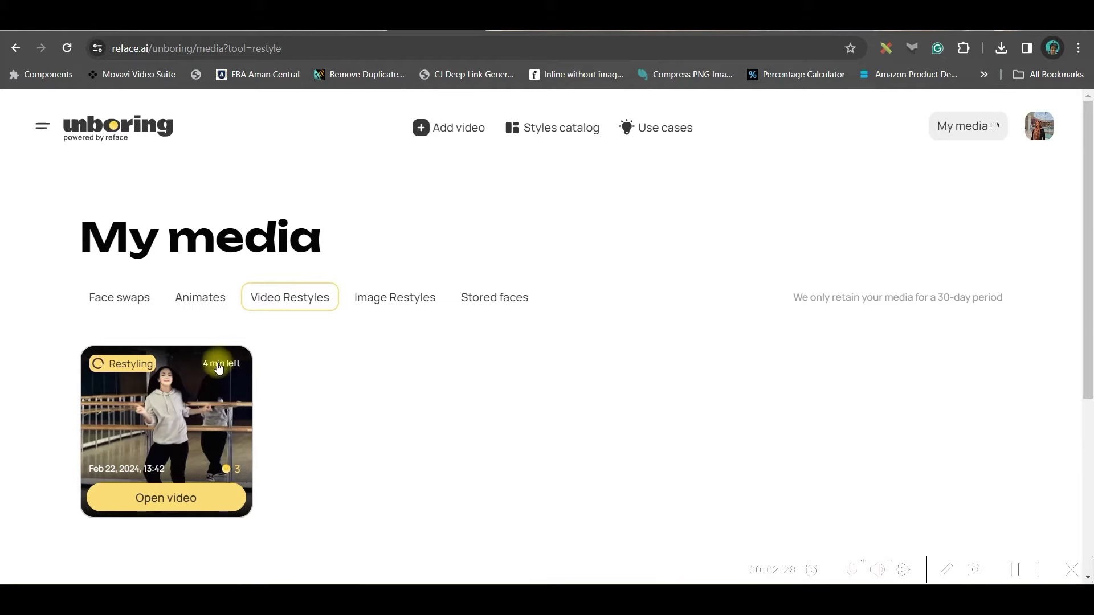
{"action": "left_click", "coordinate": [225, 438]}
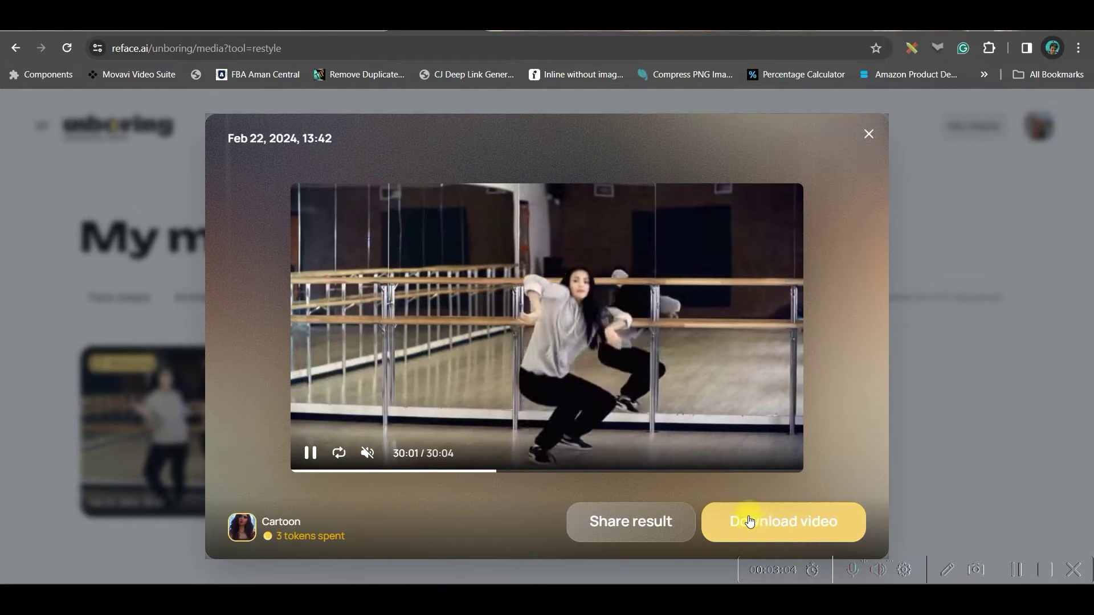
{"action": "left_click", "coordinate": [750, 522]}
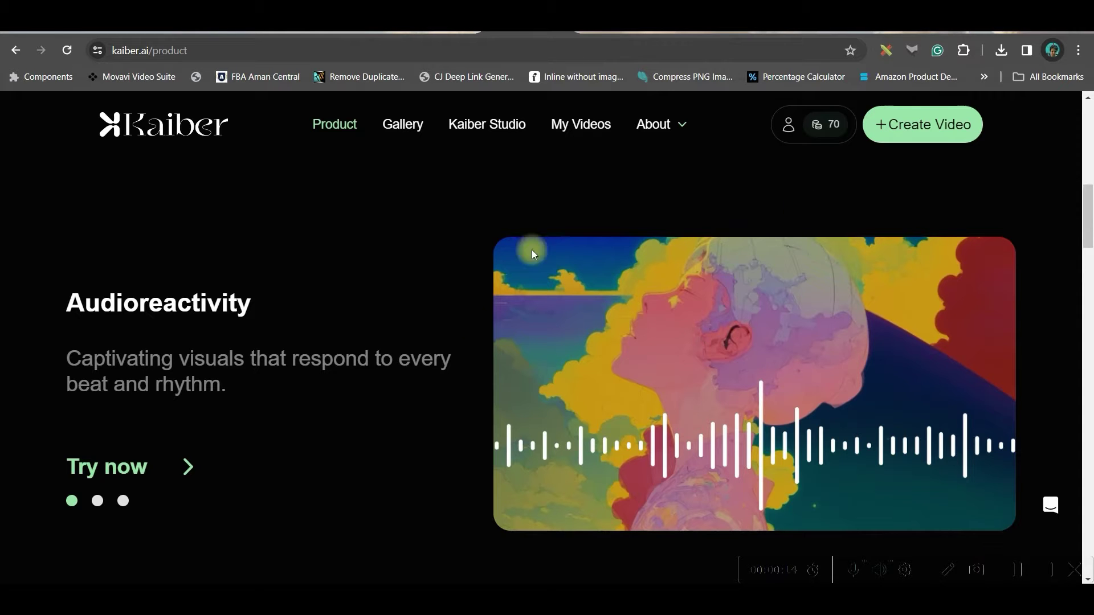
Start a new Kaiber video to reach the Choose Your Video Type page.
{"action": "left_click", "coordinate": [941, 127]}
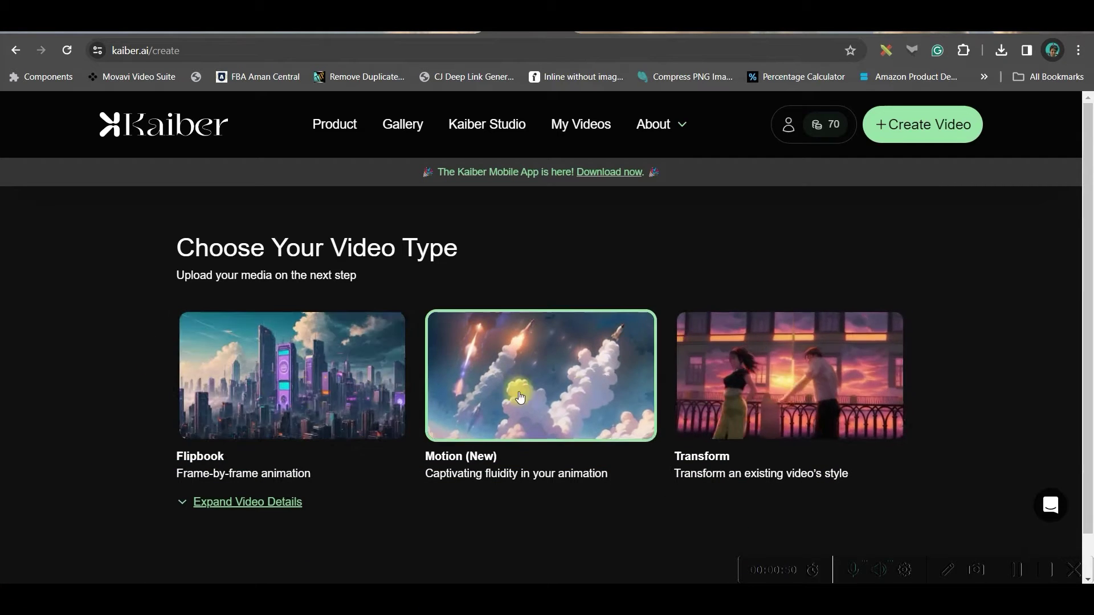
Choose the Transform video type and upload 3.mp4 as the source boat clip.
{"action": "left_click", "coordinate": [788, 362]}
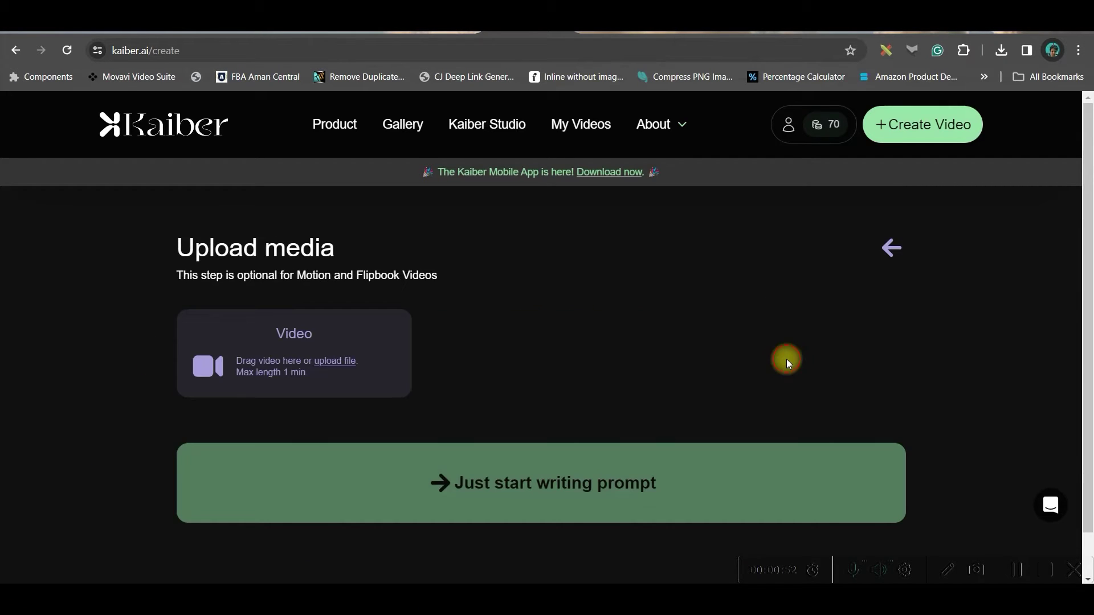
{"action": "left_click", "coordinate": [353, 368]}
{"action": "left_click", "coordinate": [369, 165]}
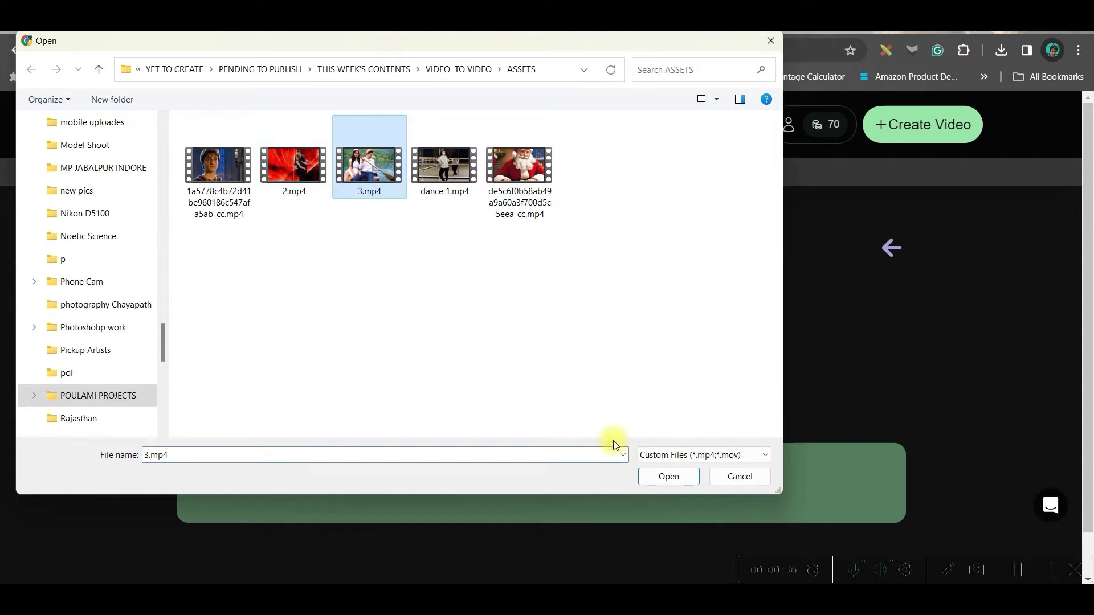
{"action": "left_click", "coordinate": [662, 478]}
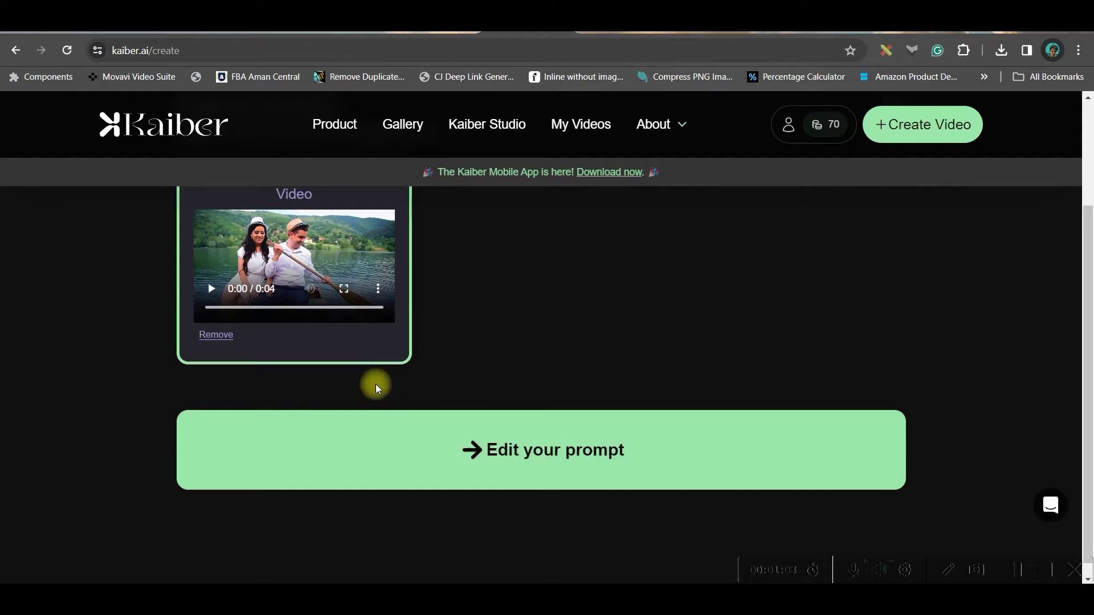
{"action": "left_click", "coordinate": [560, 448]}
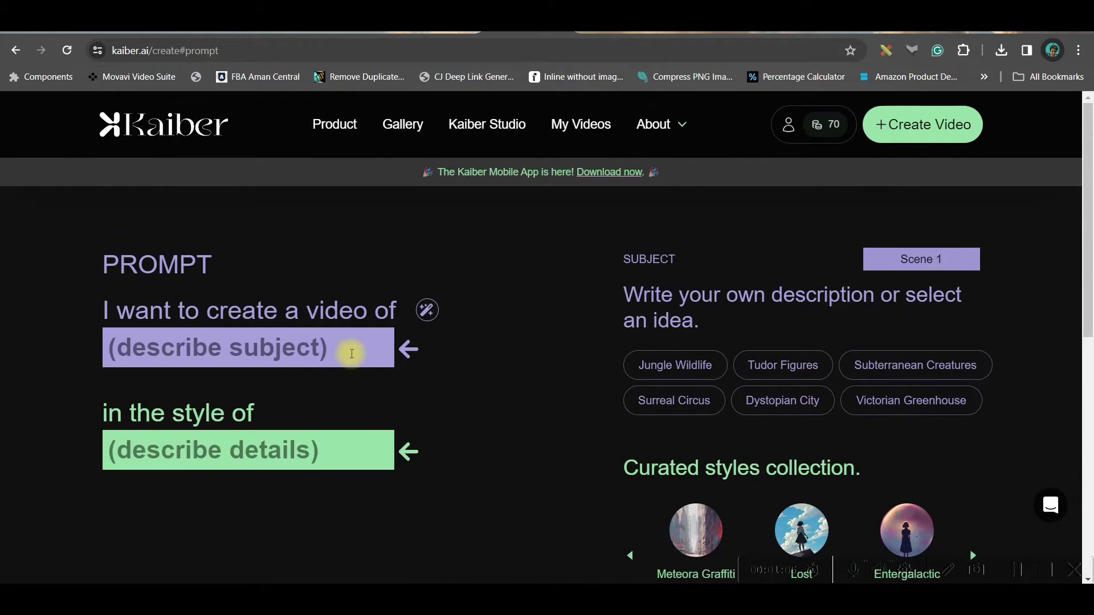
Set the subject to a man and a woman in a boat on a sunny lake.
{"action": "left_click", "coordinate": [351, 350]}
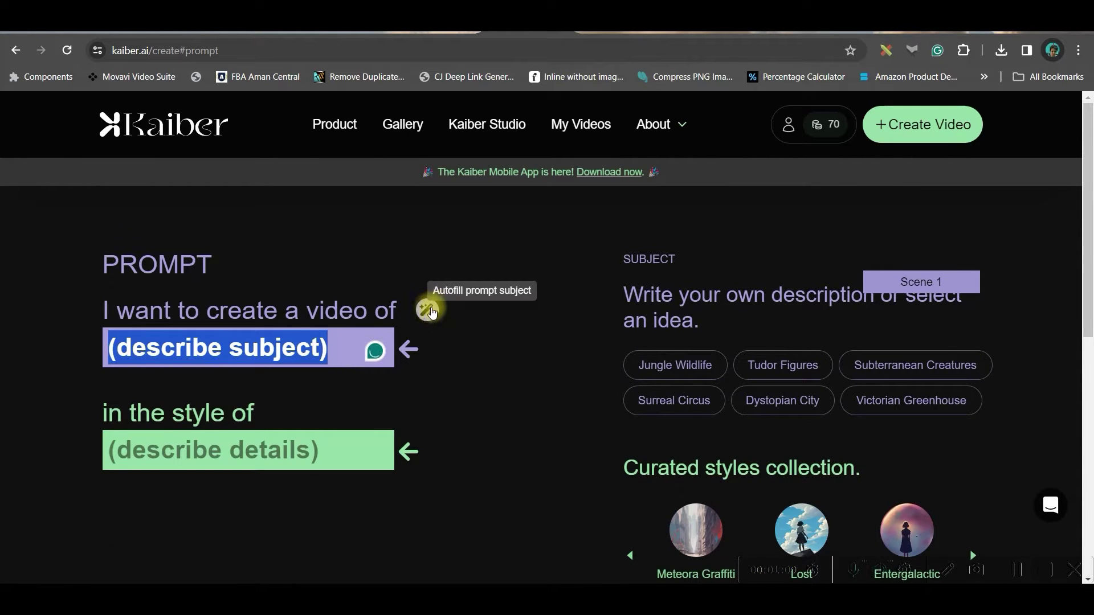
{"action": "left_click", "coordinate": [428, 310]}
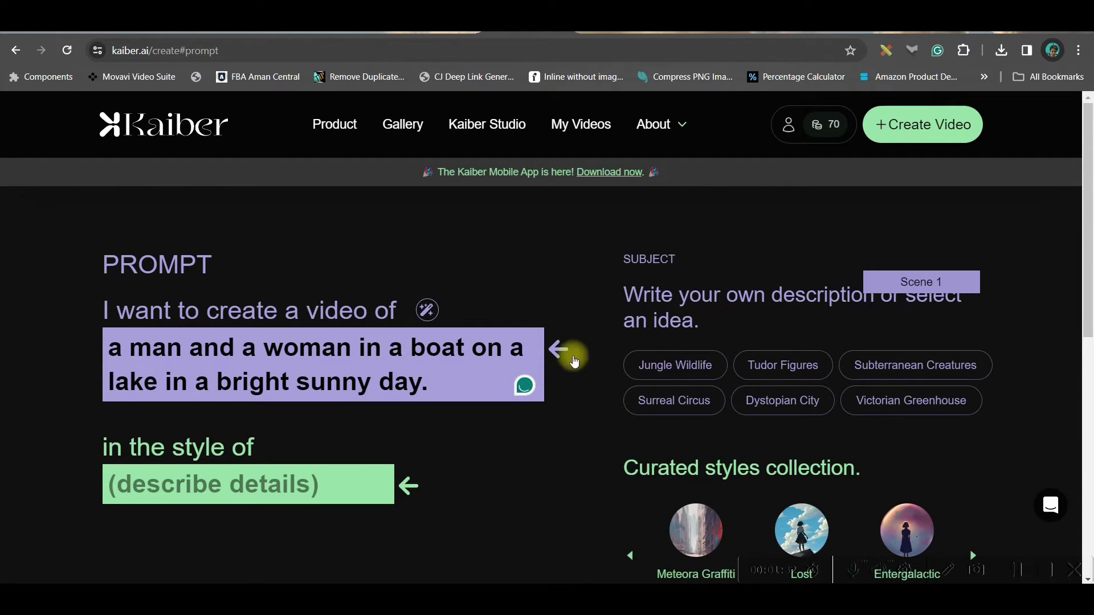
{"action": "scroll", "coordinate": [855, 322], "scroll_direction": "down", "scroll_amount": 2}
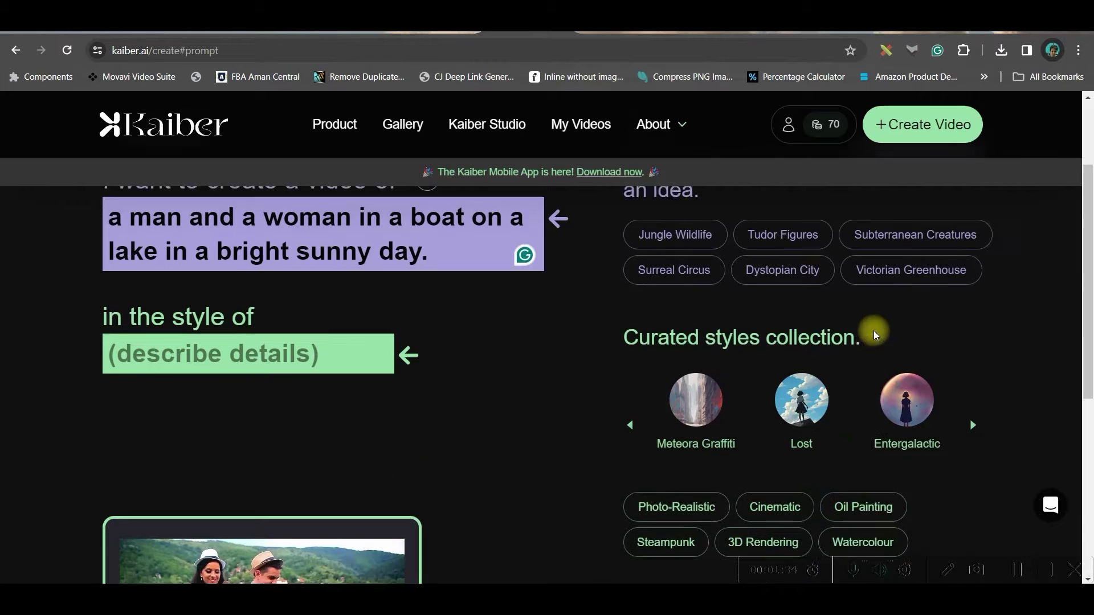
{"action": "scroll", "coordinate": [746, 313], "scroll_direction": "up", "scroll_amount": 2}
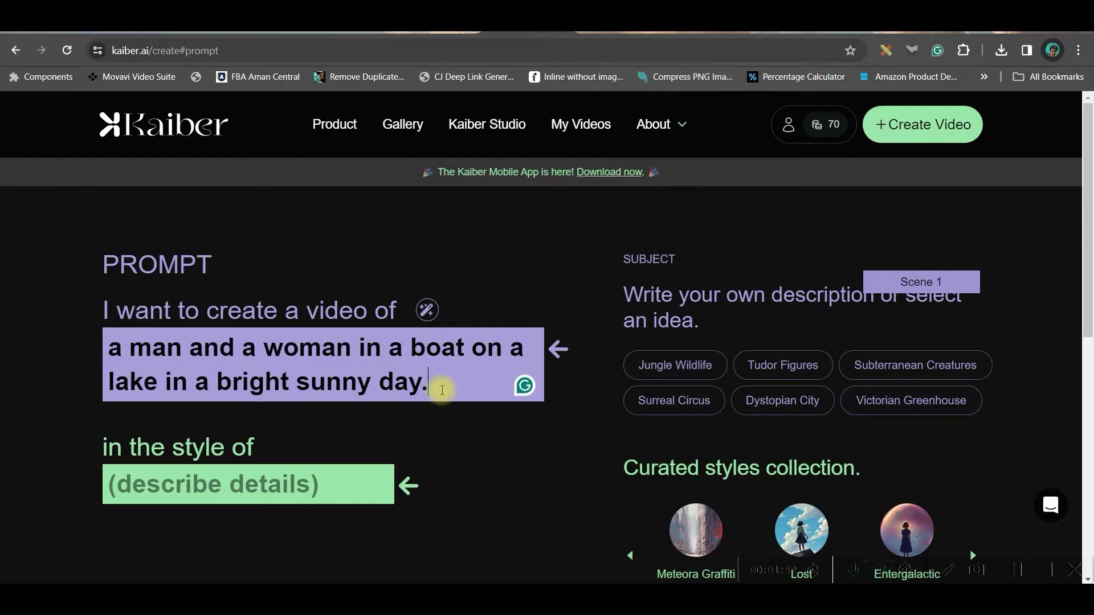
{"action": "left_click_drag", "start_coordinate": [443, 391], "coordinate": [107, 357]}
{"action": "key", "text": "ctrl+c"}
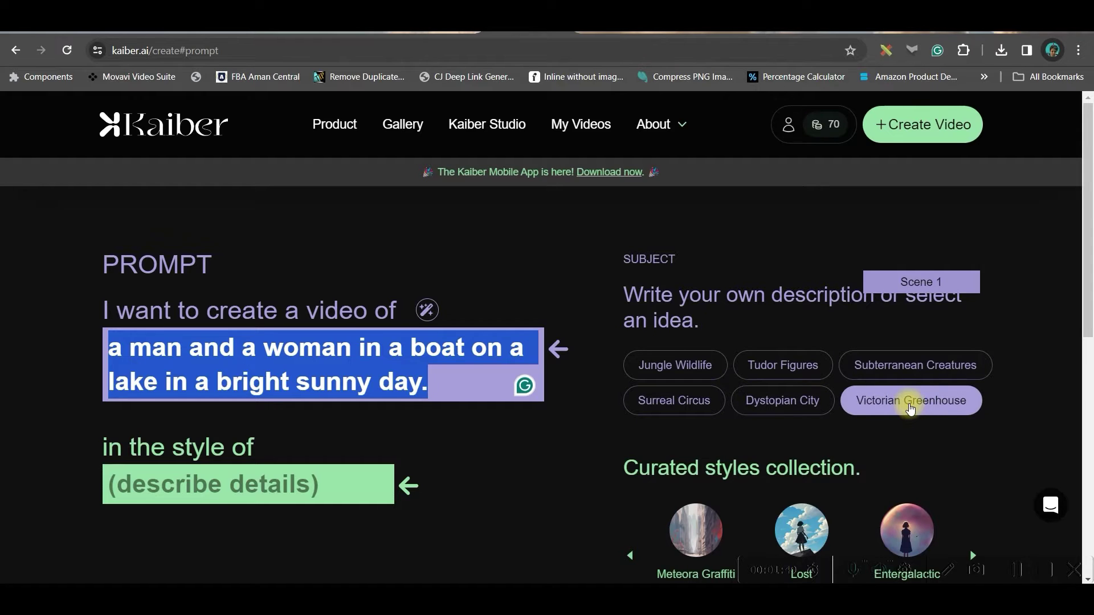
{"action": "left_click", "coordinate": [911, 402]}
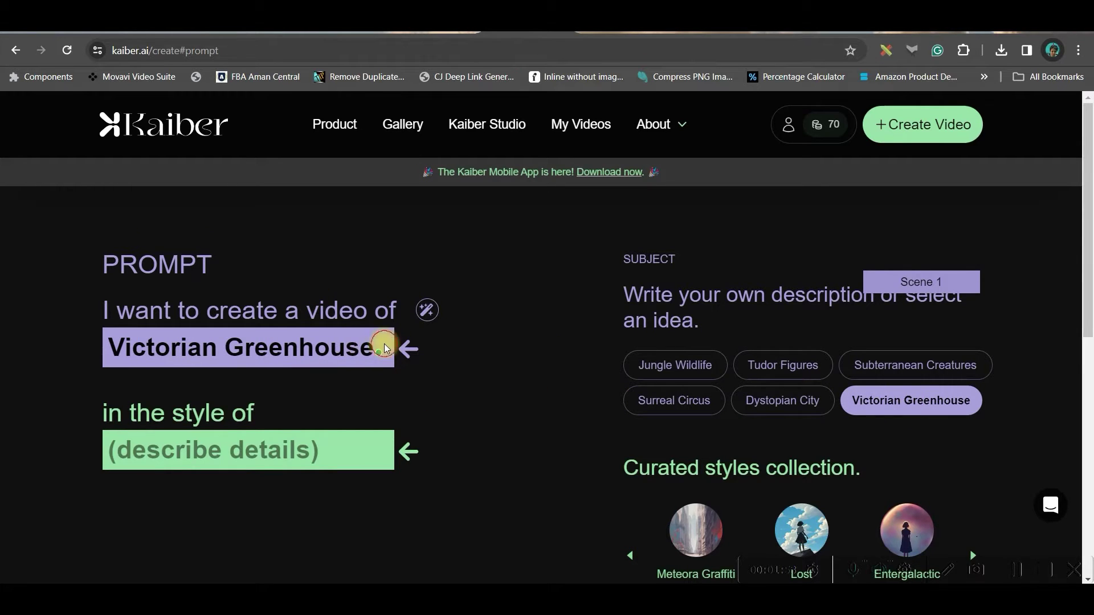
{"action": "left_click_drag", "start_coordinate": [370, 348], "coordinate": [58, 341]}
{"action": "key", "text": "ctrl+v"}
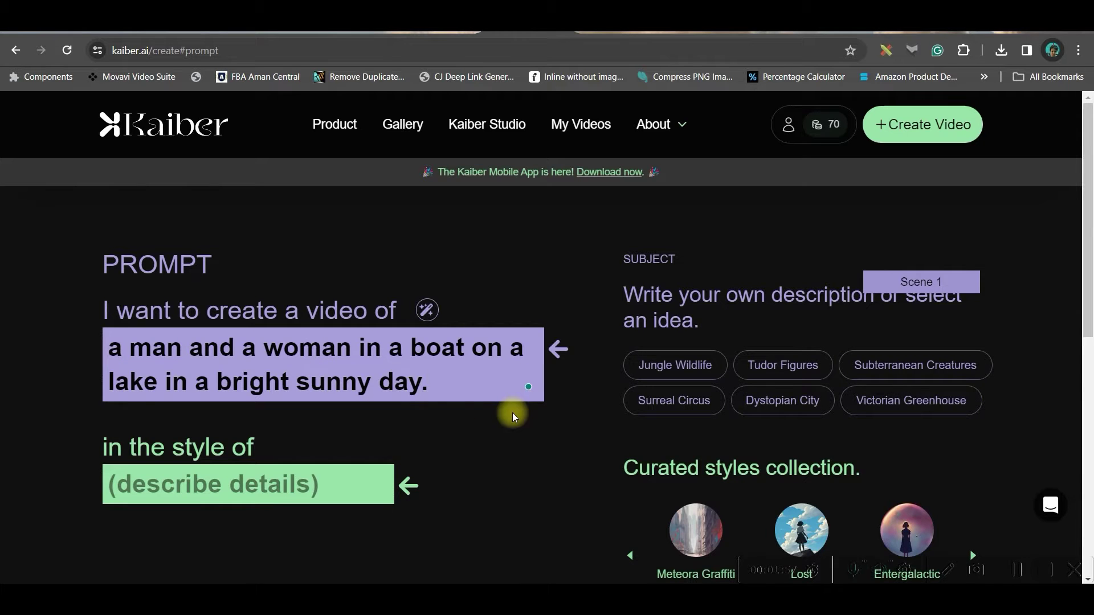
Apply the 3D Rendering style from the curated styles to the prompt.
{"action": "scroll", "coordinate": [636, 445], "scroll_direction": "down", "scroll_amount": 3}
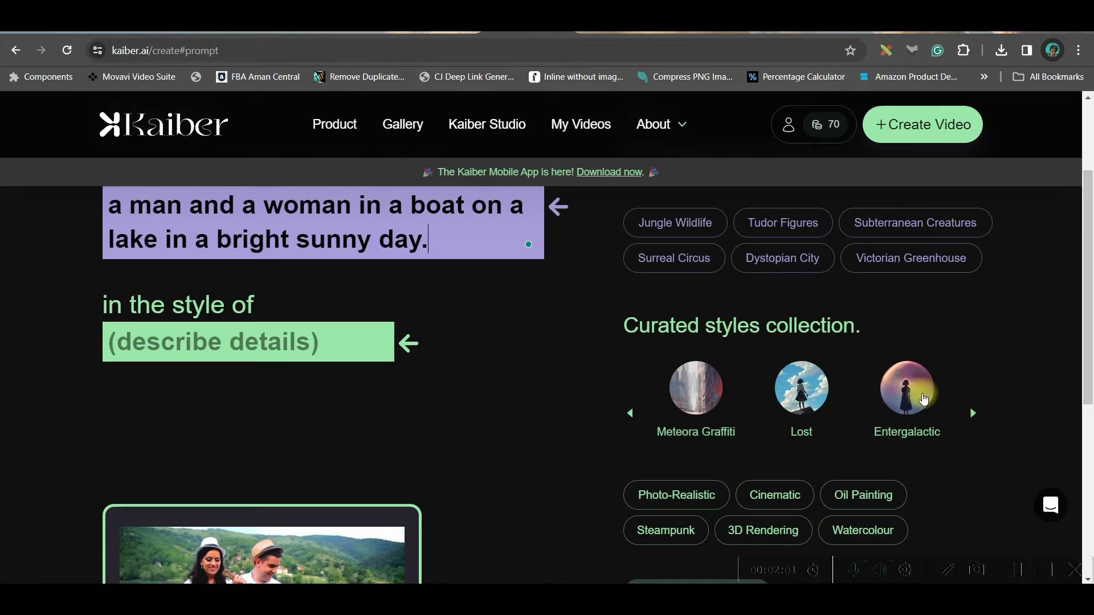
{"action": "left_click", "coordinate": [972, 413]}
{"action": "left_click", "coordinate": [972, 414]}
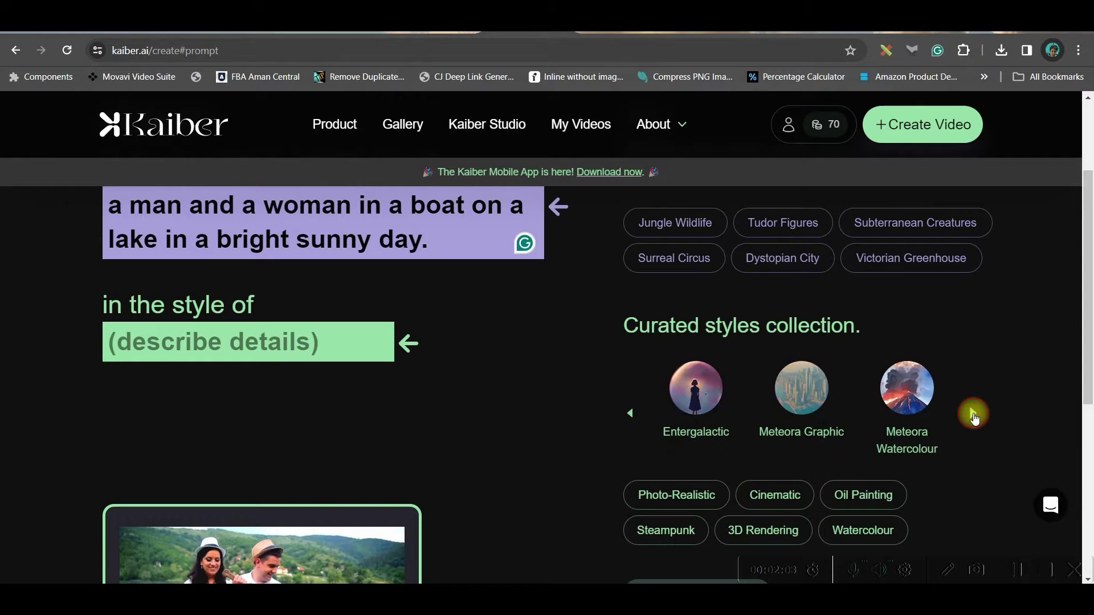
{"action": "scroll", "coordinate": [855, 488], "scroll_direction": "down", "scroll_amount": 1}
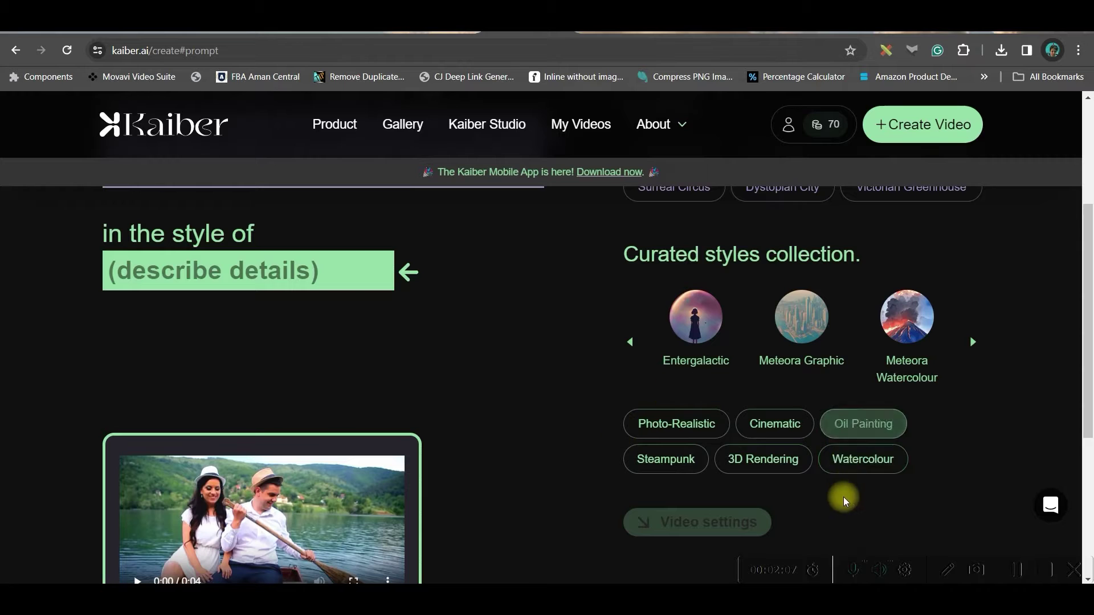
{"action": "scroll", "coordinate": [898, 472], "scroll_direction": "down", "scroll_amount": 1}
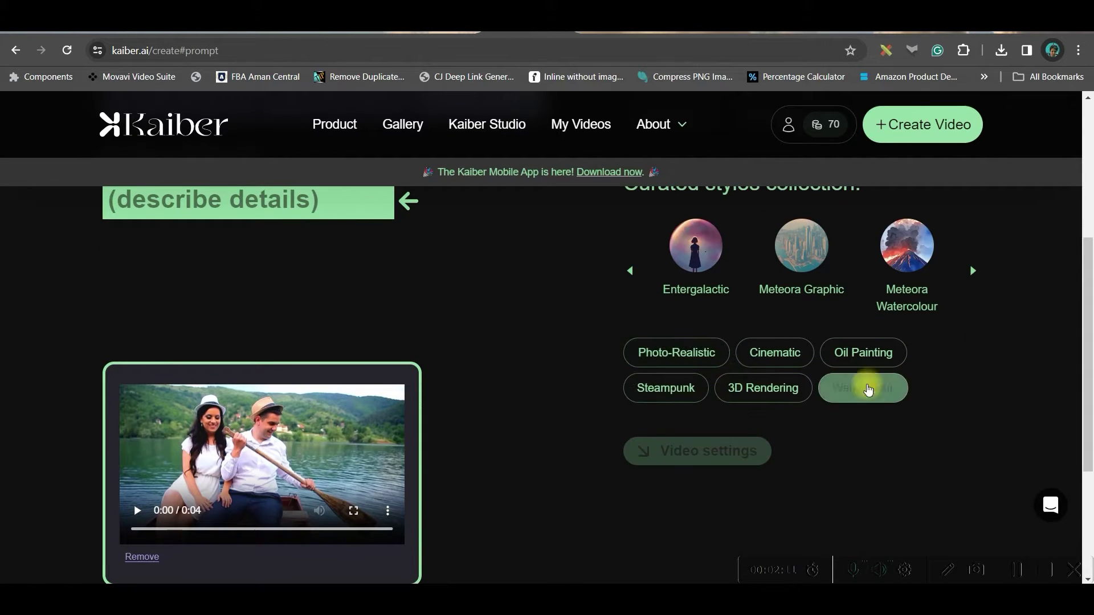
{"action": "left_click", "coordinate": [762, 387]}
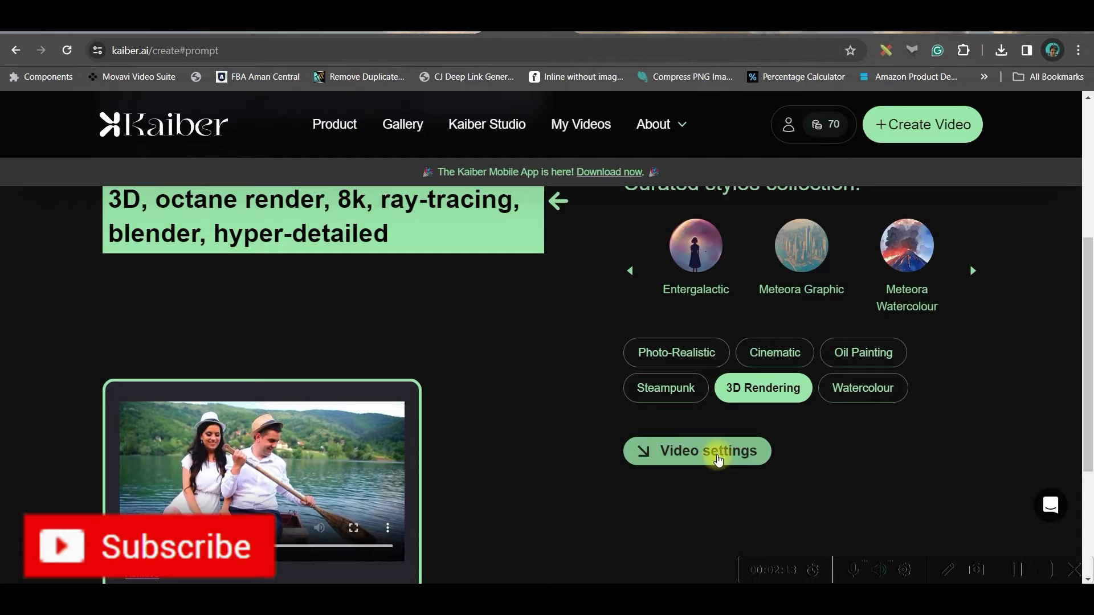
Set Evolve strength to 3 with Version 2.0 and generate the preview frames.
{"action": "left_click", "coordinate": [719, 452]}
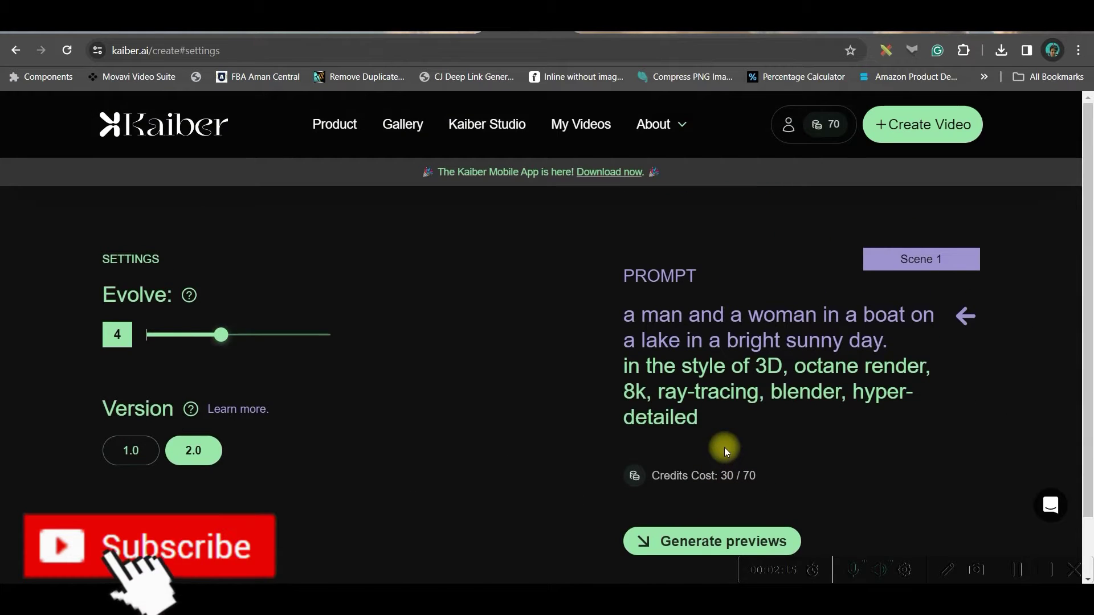
{"action": "left_click_drag", "start_coordinate": [223, 335], "coordinate": [270, 341]}
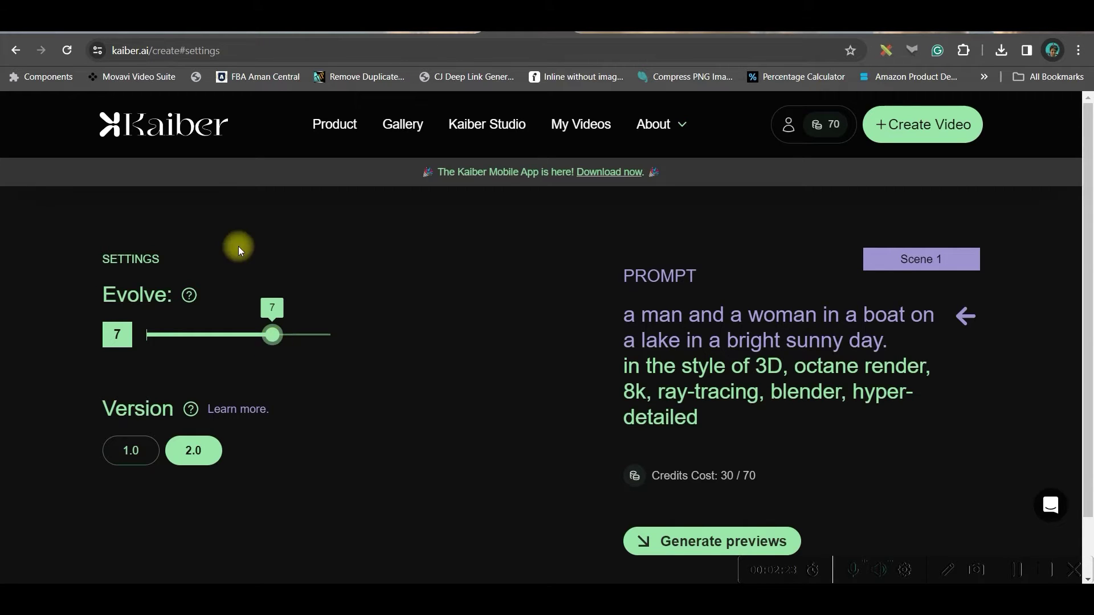
{"action": "left_click_drag", "start_coordinate": [274, 336], "coordinate": [186, 338]}
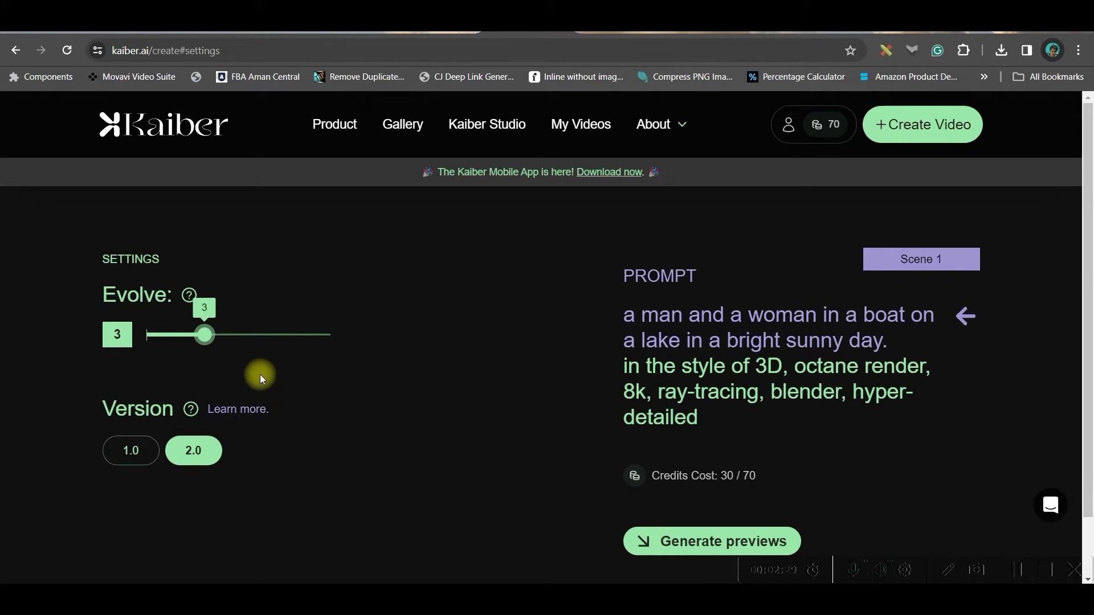
{"action": "scroll", "coordinate": [608, 479], "scroll_direction": "down", "scroll_amount": 2}
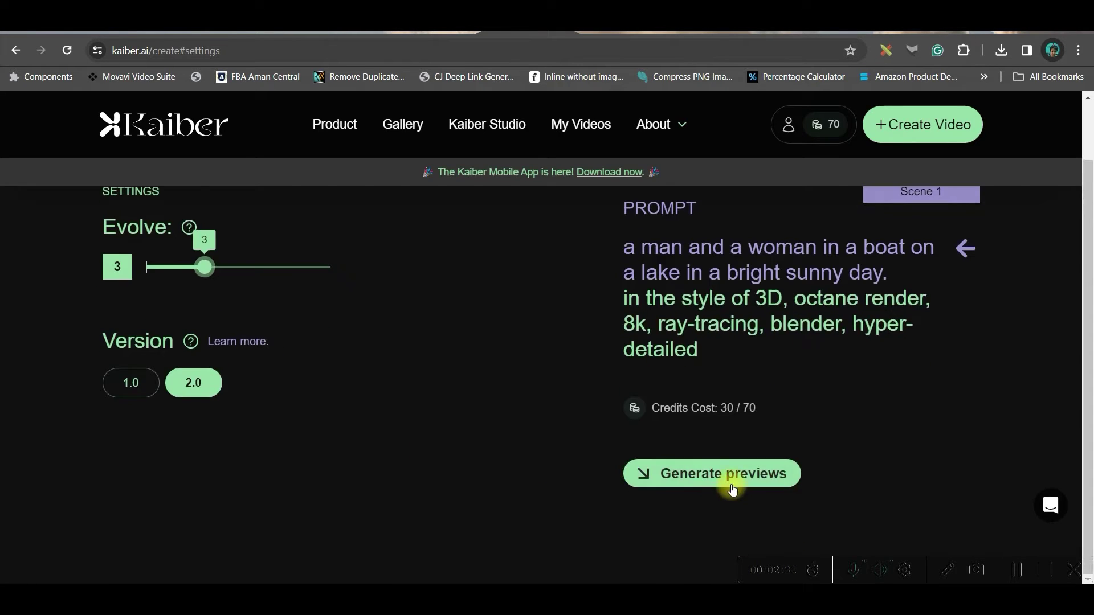
{"action": "left_click", "coordinate": [730, 480]}
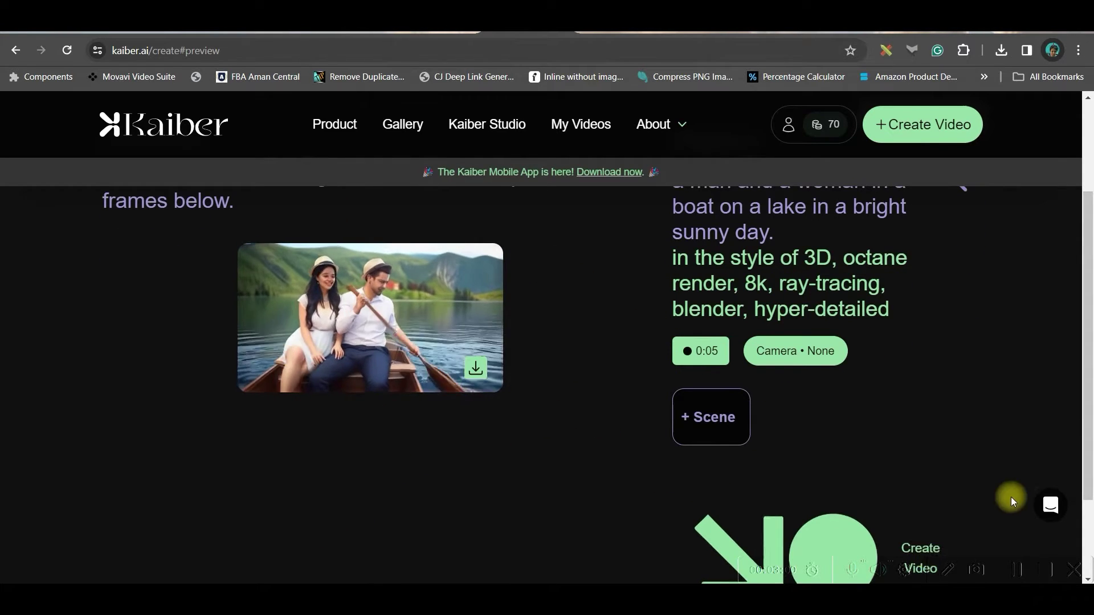
Render the boat-couple preview into a video listed under My Videos.
{"action": "scroll", "coordinate": [916, 527], "scroll_direction": "down", "scroll_amount": 2}
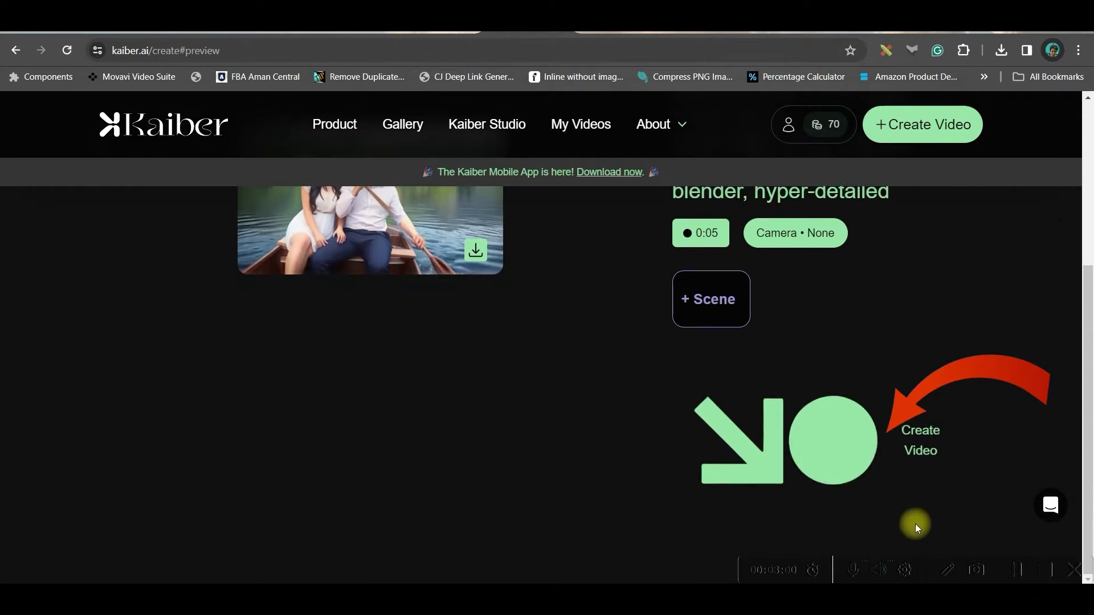
{"action": "left_click", "coordinate": [913, 438]}
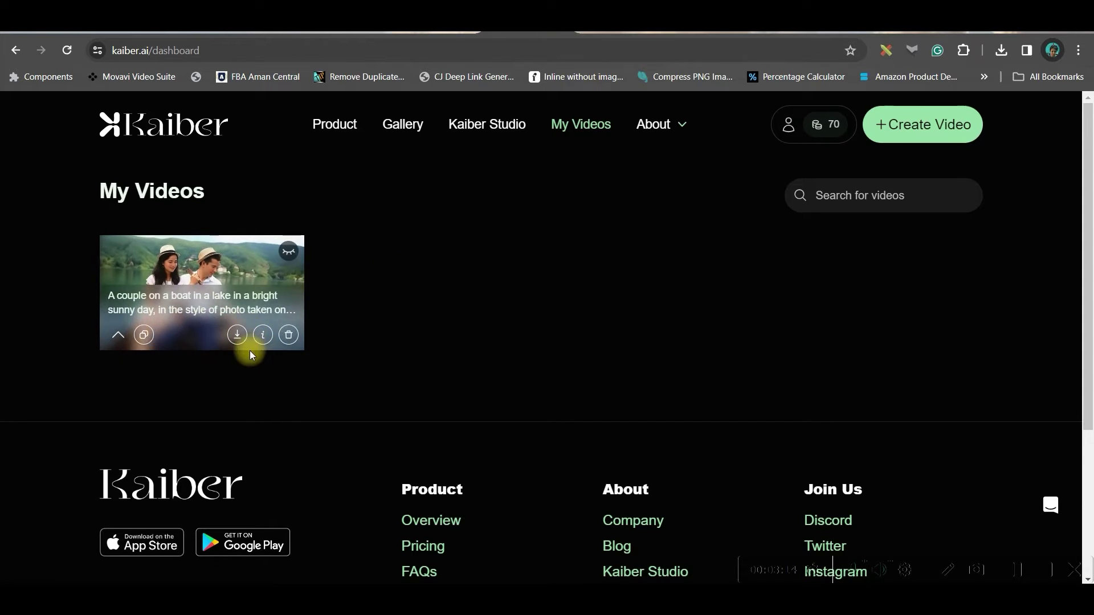
Download the couple-in-a-boat video from its My Videos thumbnail.
{"action": "left_click", "coordinate": [237, 334]}
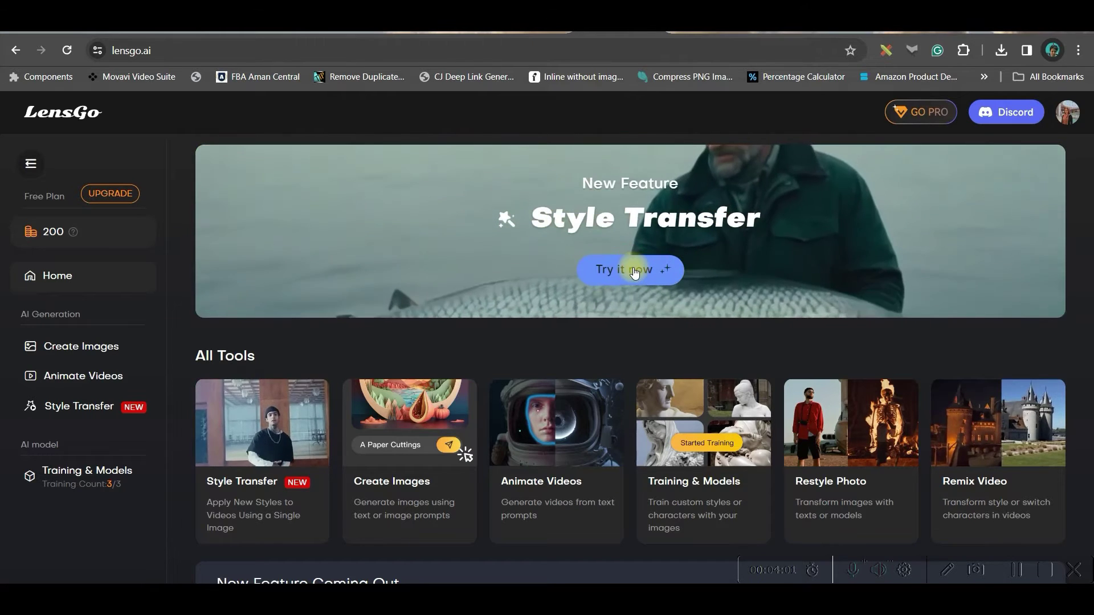
Upload the dance 1.mp4 clip into LensGo's Style Transfer tool.
{"action": "left_click", "coordinate": [634, 269]}
{"action": "left_click", "coordinate": [634, 268]}
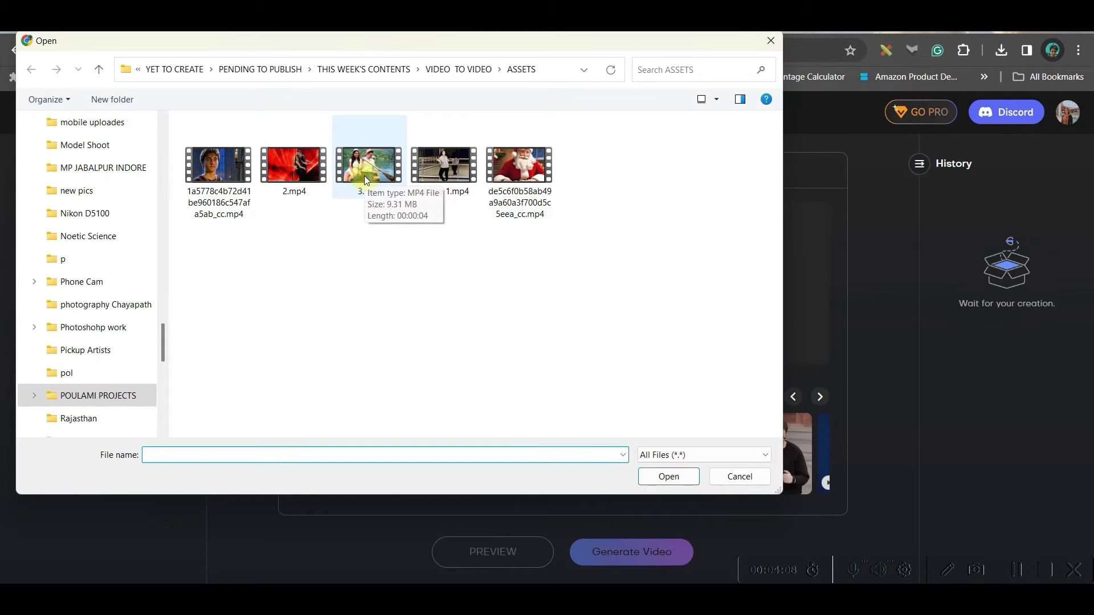
{"action": "left_click", "coordinate": [444, 167]}
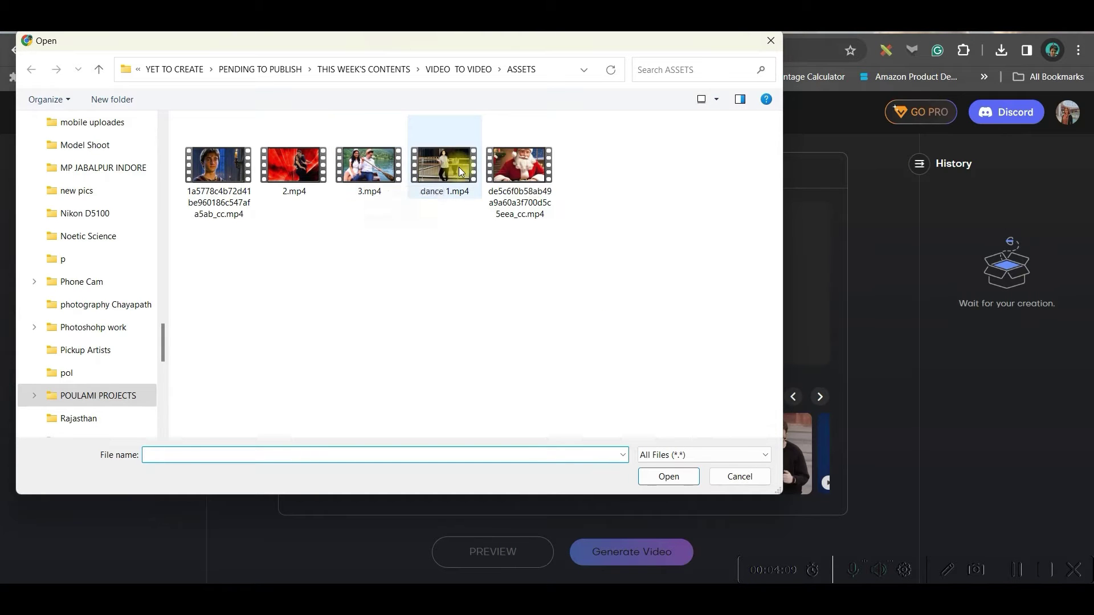
{"action": "left_click", "coordinate": [669, 478]}
Compare the Artistic, Abstract and Others style sets, then pick Pixar Characters.
{"action": "left_click", "coordinate": [95, 309]}
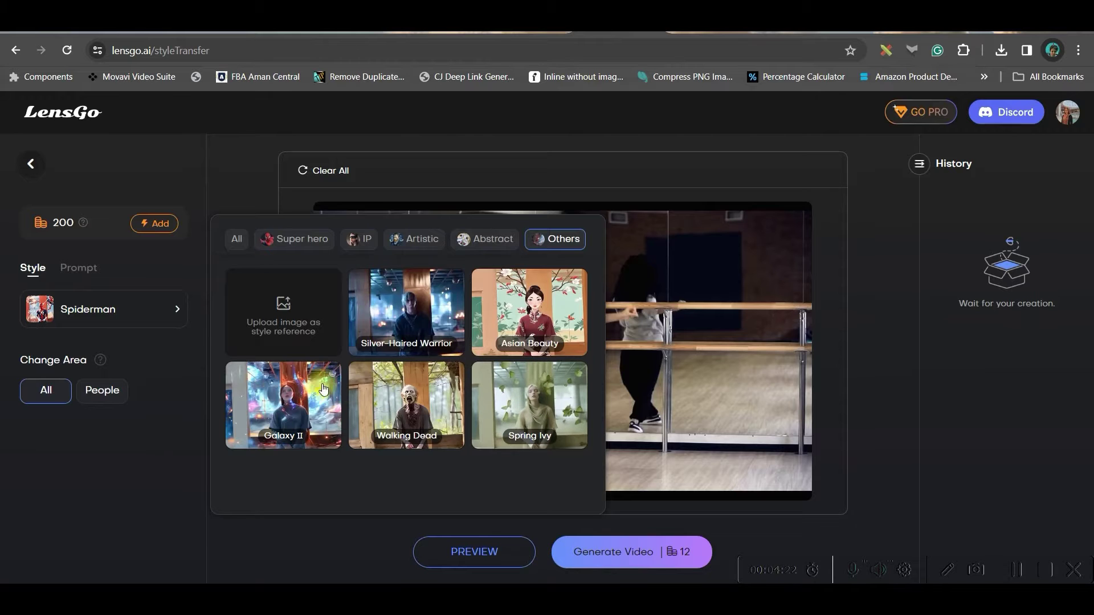
{"action": "scroll", "coordinate": [466, 377], "scroll_direction": "up", "scroll_amount": 5}
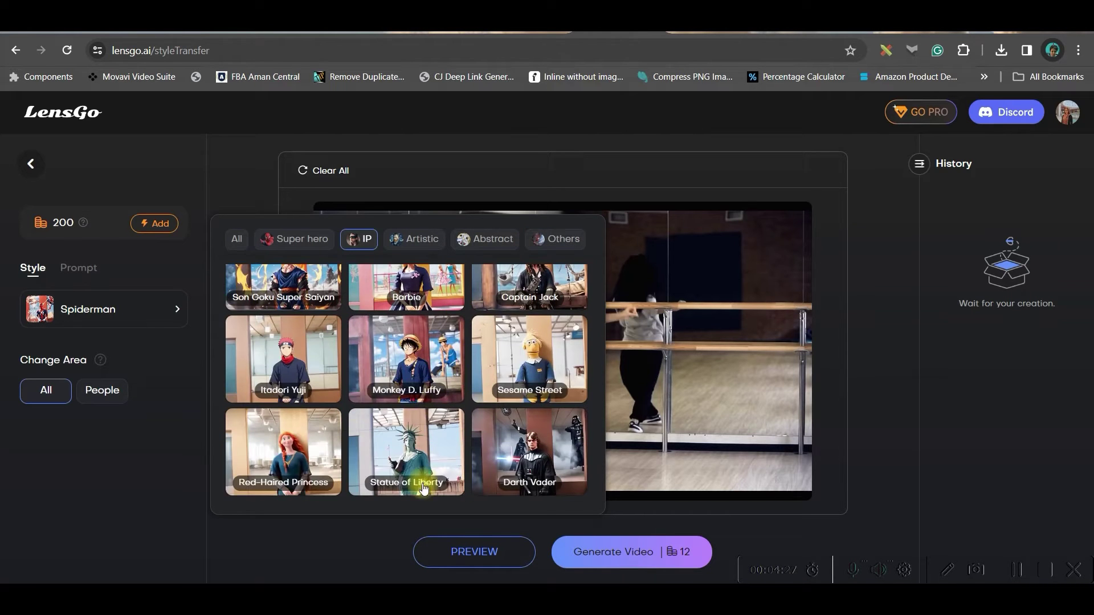
{"action": "scroll", "coordinate": [342, 385], "scroll_direction": "up", "scroll_amount": 1}
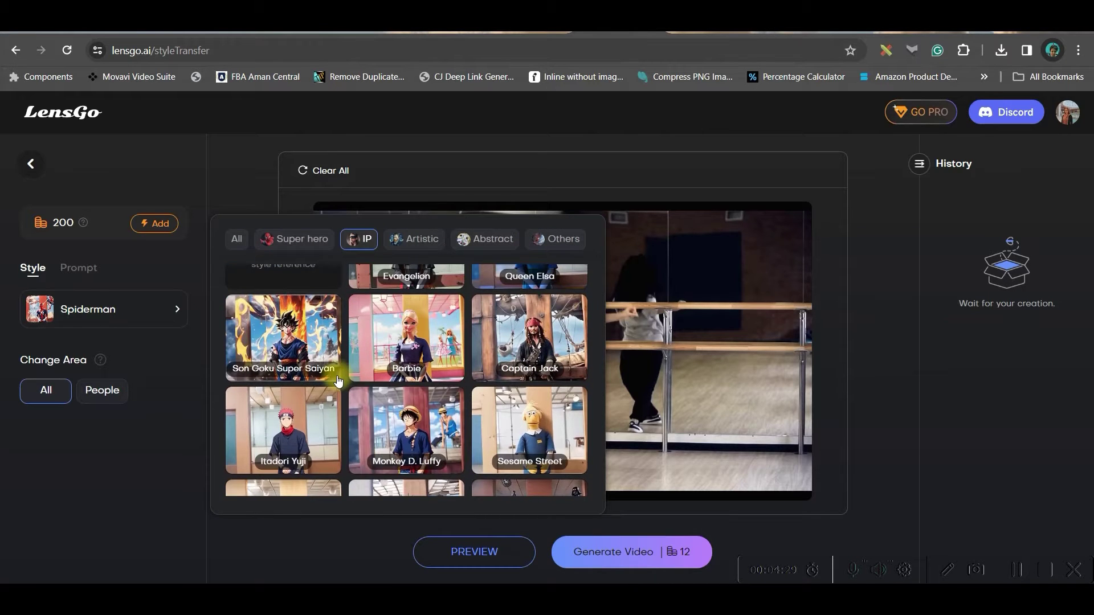
{"action": "scroll", "coordinate": [338, 381], "scroll_direction": "up", "scroll_amount": 1}
{"action": "left_click", "coordinate": [422, 242]}
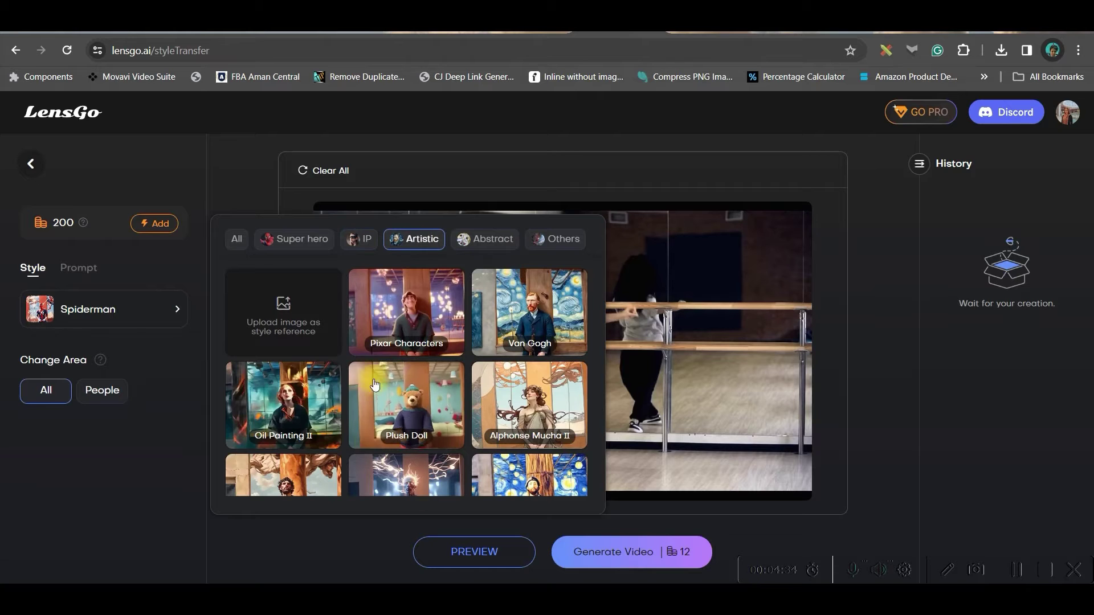
{"action": "left_click", "coordinate": [488, 239]}
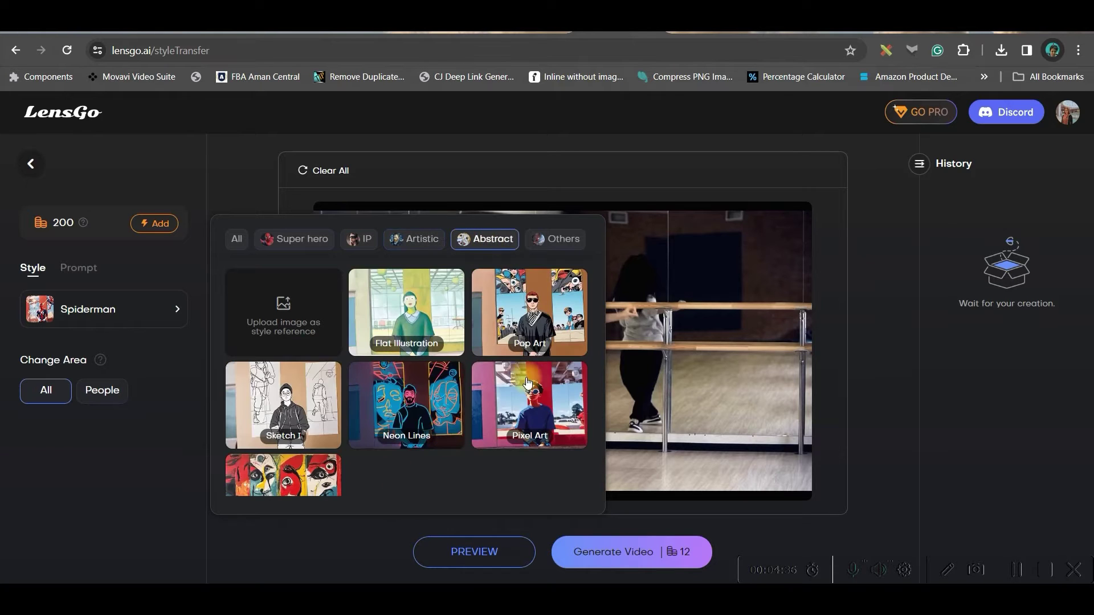
{"action": "left_click", "coordinate": [543, 238]}
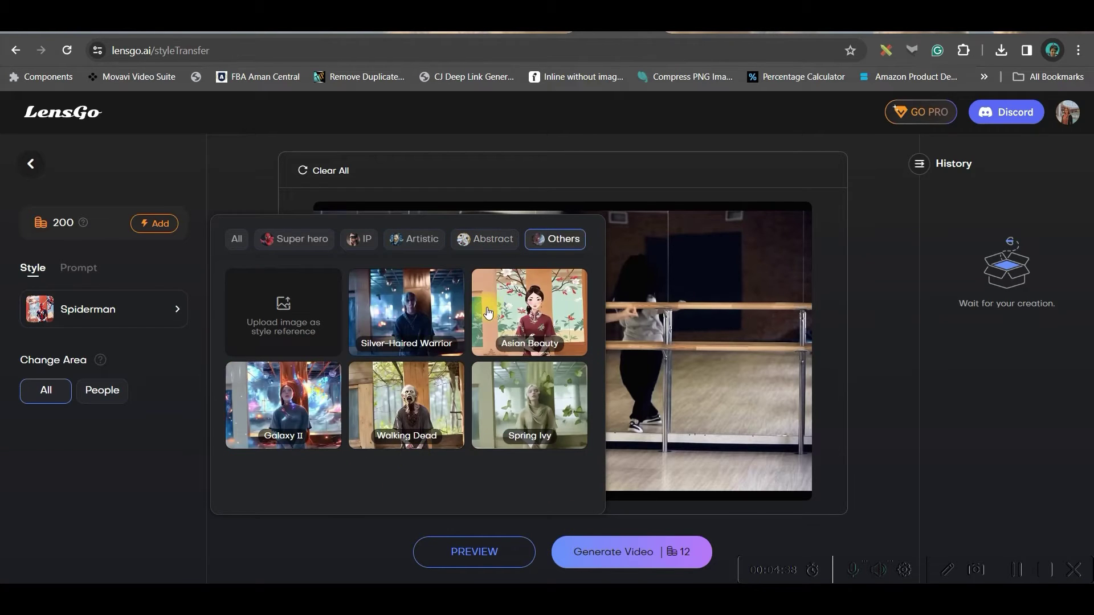
{"action": "left_click", "coordinate": [419, 241]}
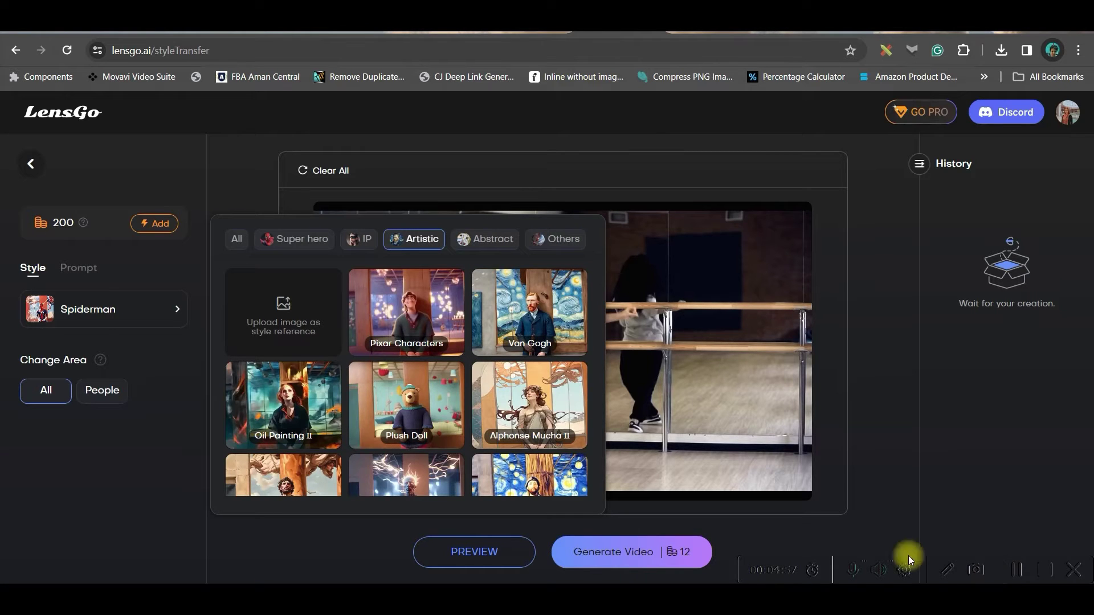
{"action": "left_click", "coordinate": [421, 324]}
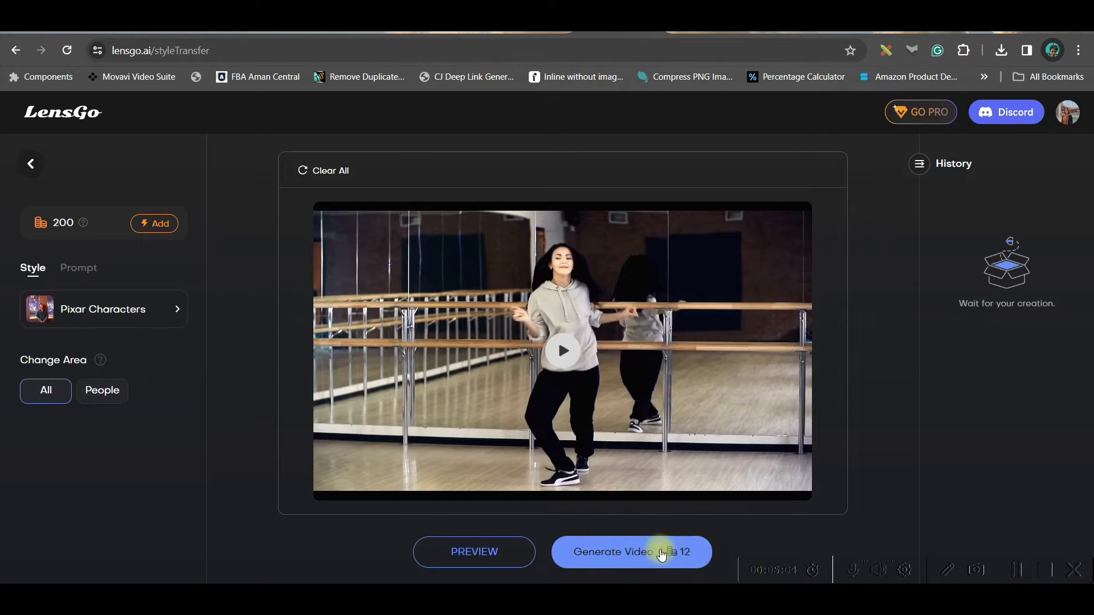
Preview and enlarge the Pixar Characters restyle, then switch the style to Oil Painting II.
{"action": "left_click", "coordinate": [459, 551]}
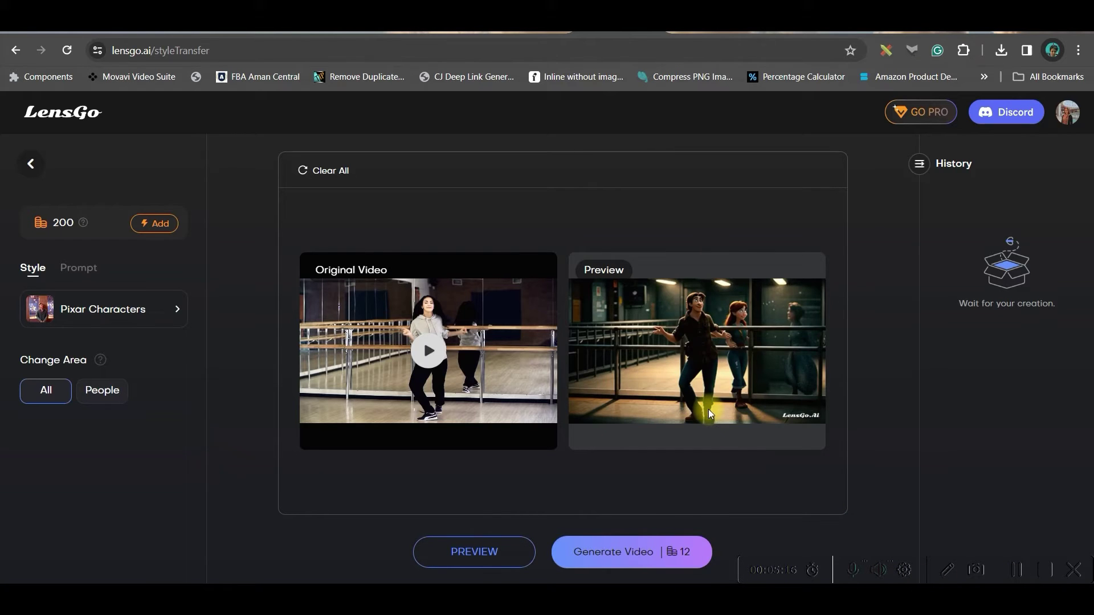
{"action": "left_click", "coordinate": [702, 358]}
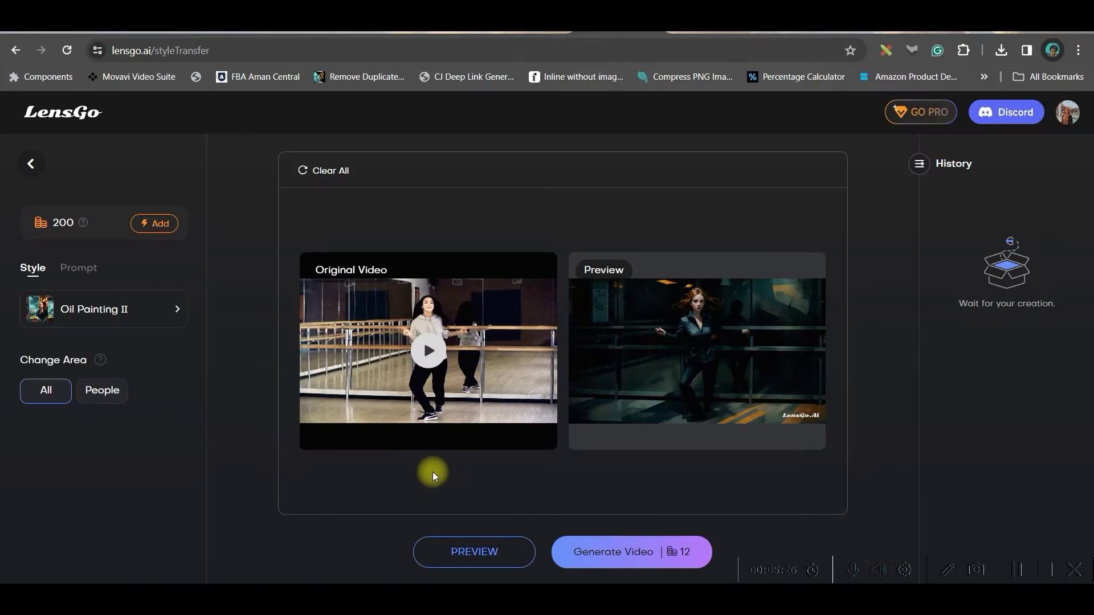
{"action": "left_click", "coordinate": [104, 320]}
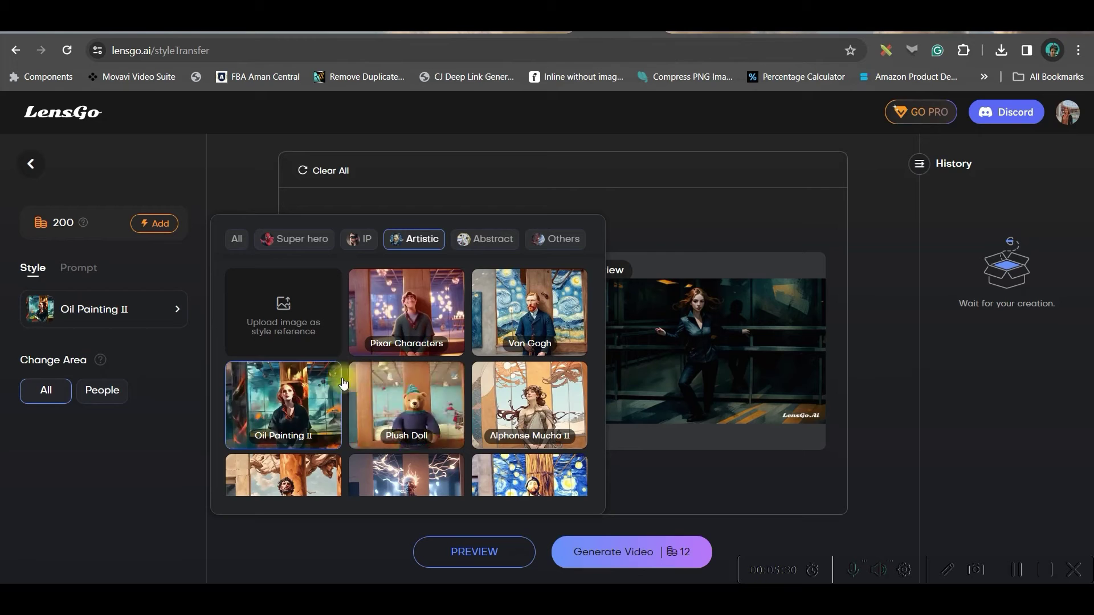
{"action": "left_click", "coordinate": [308, 410]}
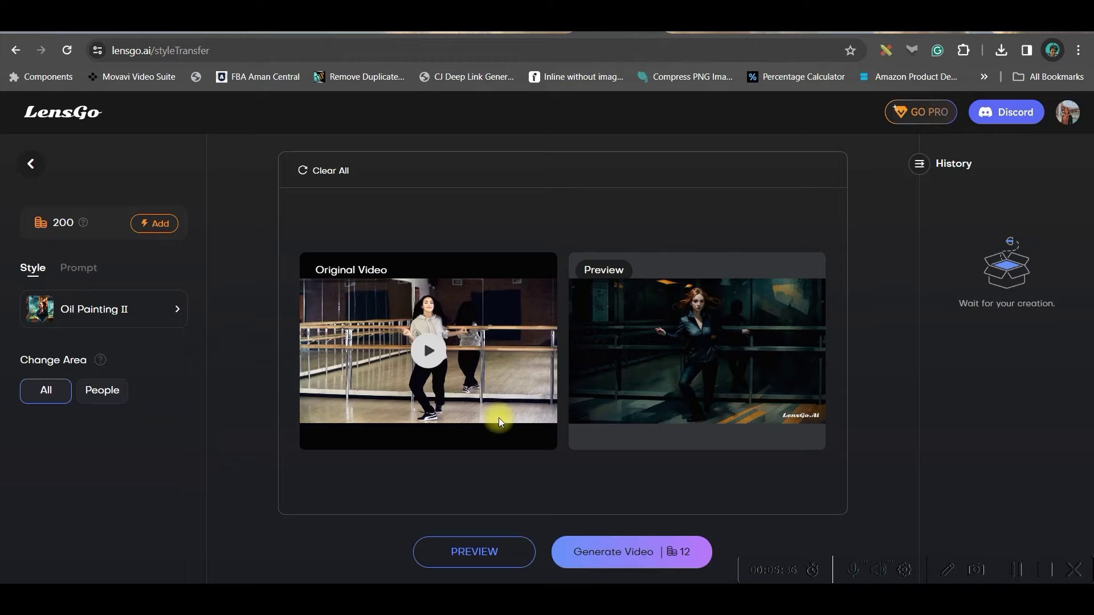
Start generating the Oil Painting II restyled video.
{"action": "left_click", "coordinate": [646, 561]}
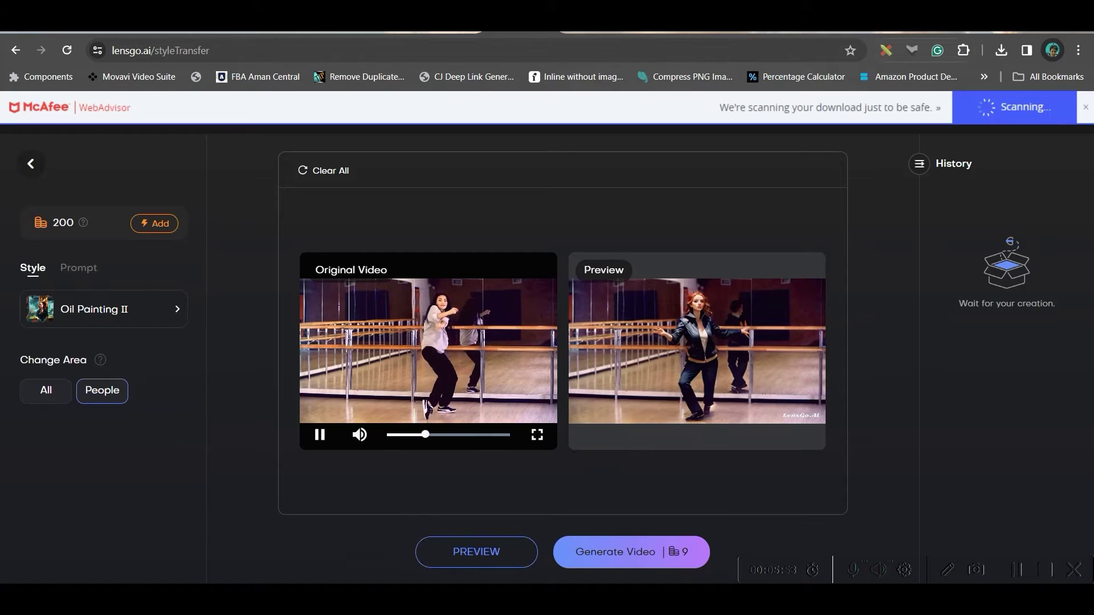
Set Change Area to People and submit the Oil Painting II restyle for generation.
{"action": "left_click", "coordinate": [48, 391]}
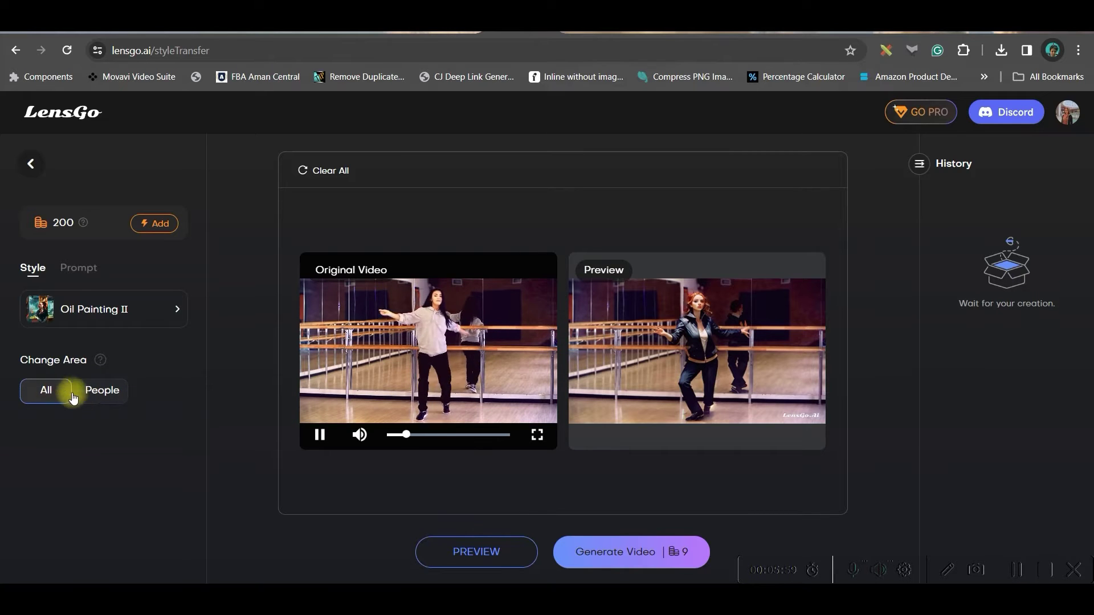
{"action": "left_click", "coordinate": [102, 390]}
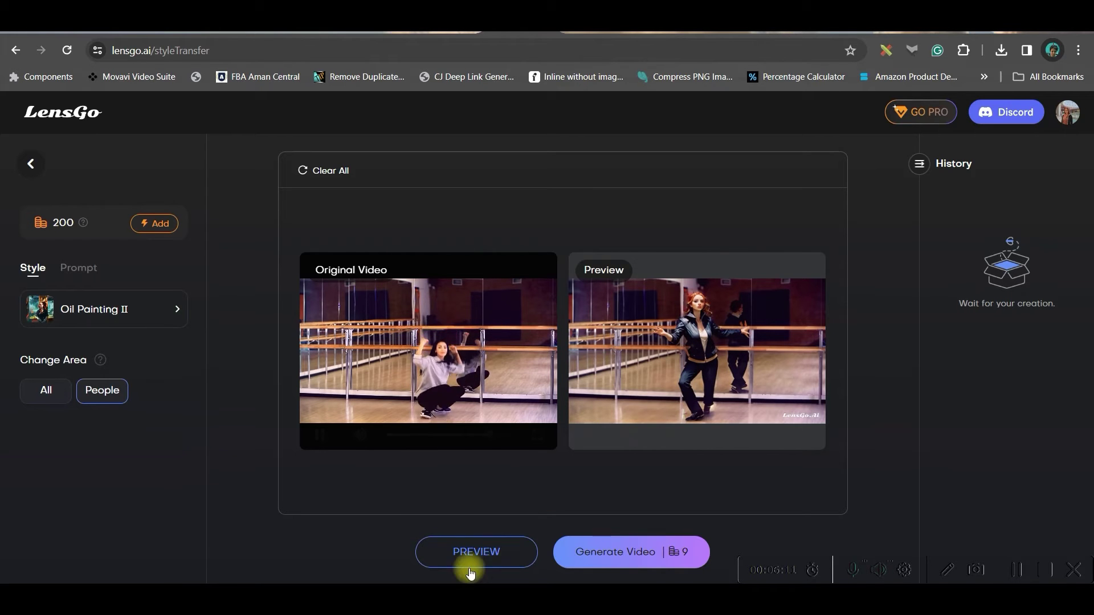
{"action": "left_click", "coordinate": [642, 560]}
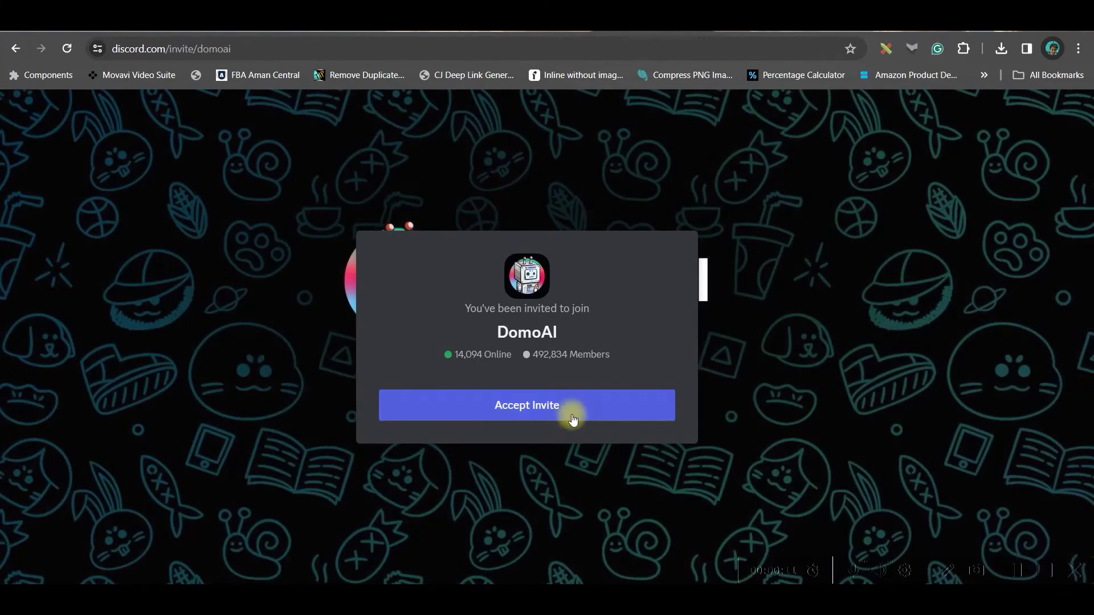
Accept the invite to join the DomoAI Discord server.
{"action": "left_click", "coordinate": [571, 408]}
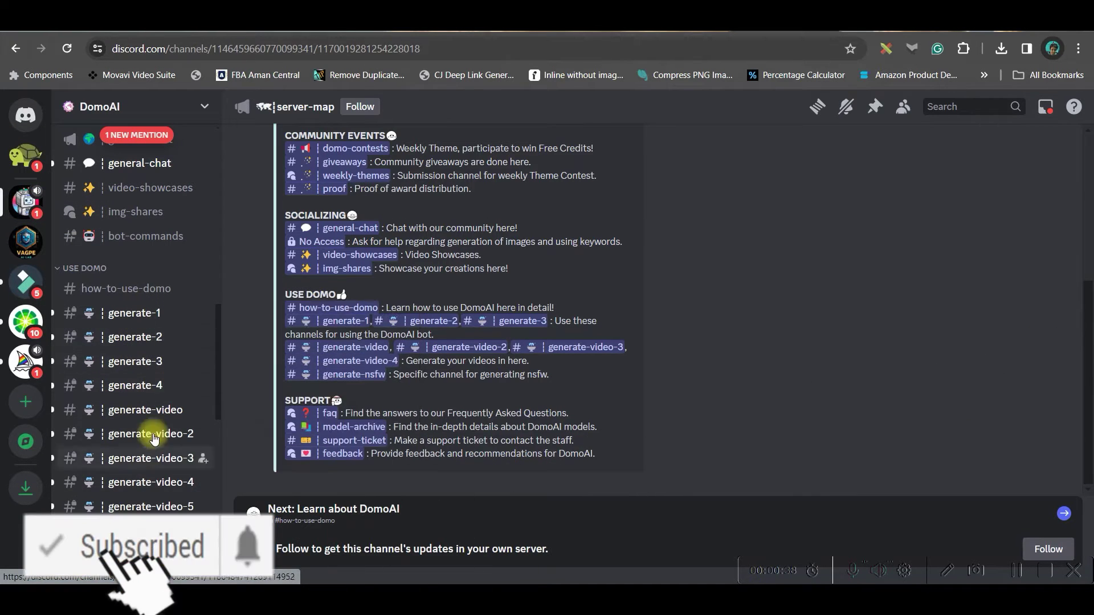
In #generate-2, send a /video request with 1.mp4 and the prompt '3D Anime Style'.
{"action": "left_click", "coordinate": [188, 336]}
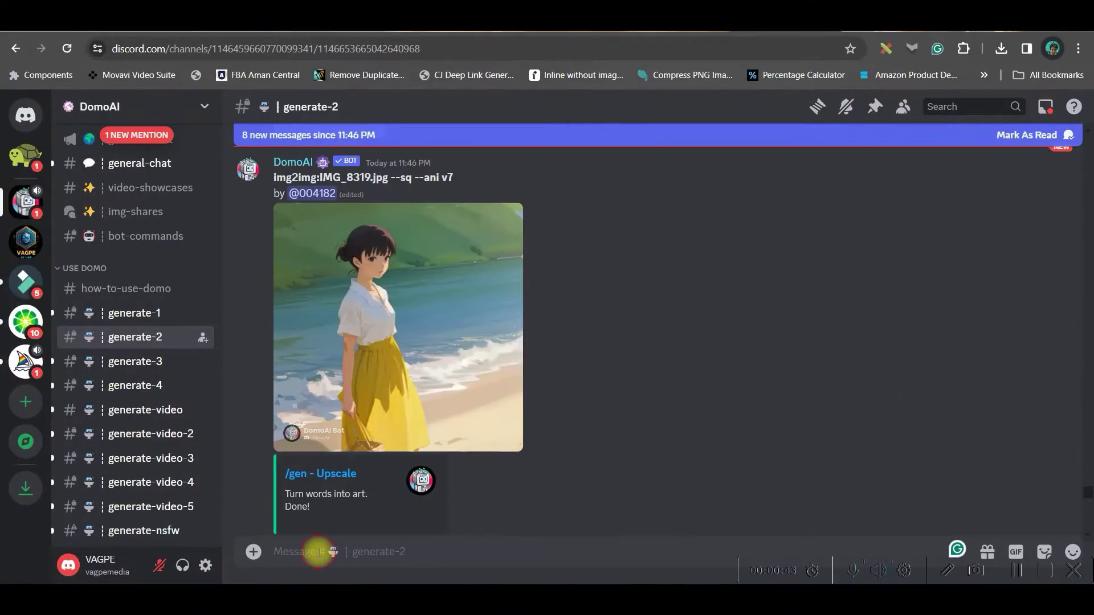
{"action": "type", "text": "/"}
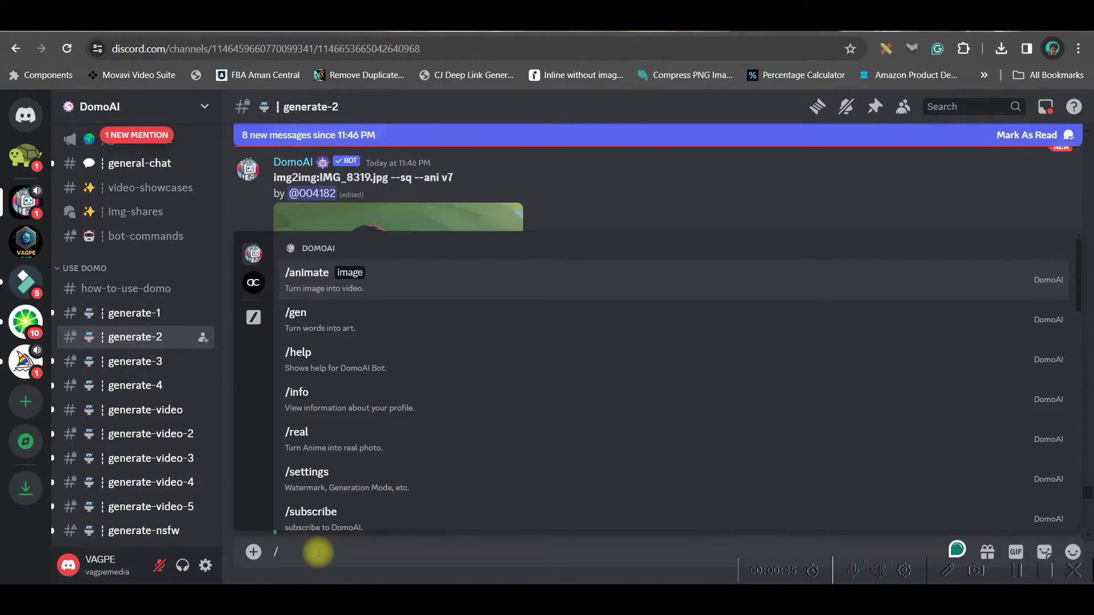
{"action": "scroll", "coordinate": [354, 430], "scroll_direction": "down", "scroll_amount": 4}
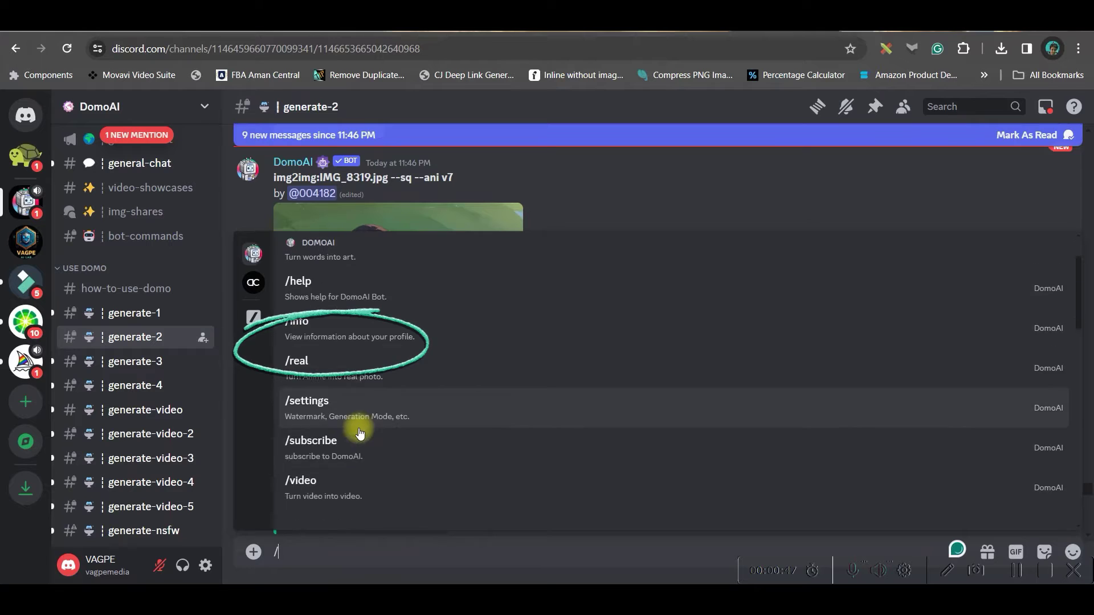
{"action": "left_click", "coordinate": [323, 347]}
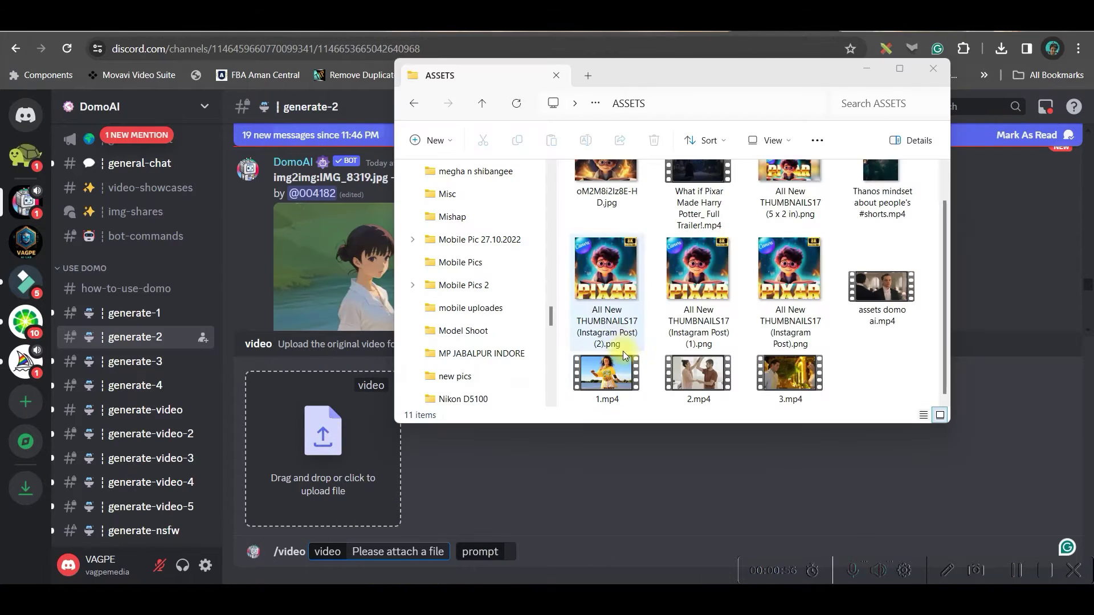
{"action": "left_click_drag", "start_coordinate": [605, 349], "coordinate": [324, 433]}
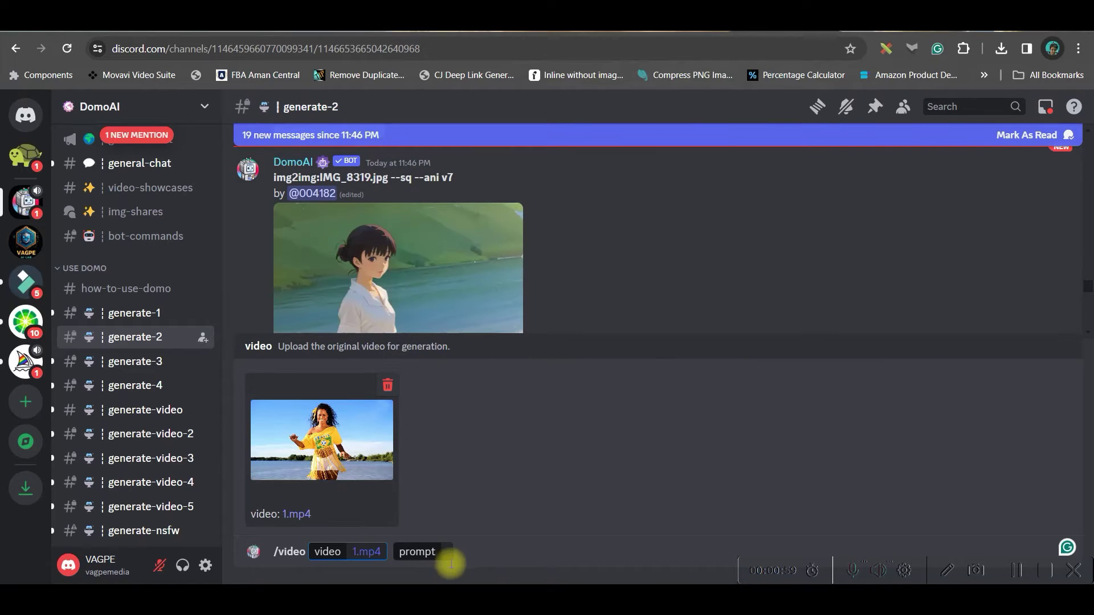
{"action": "type", "text": "3D Anime Style"}
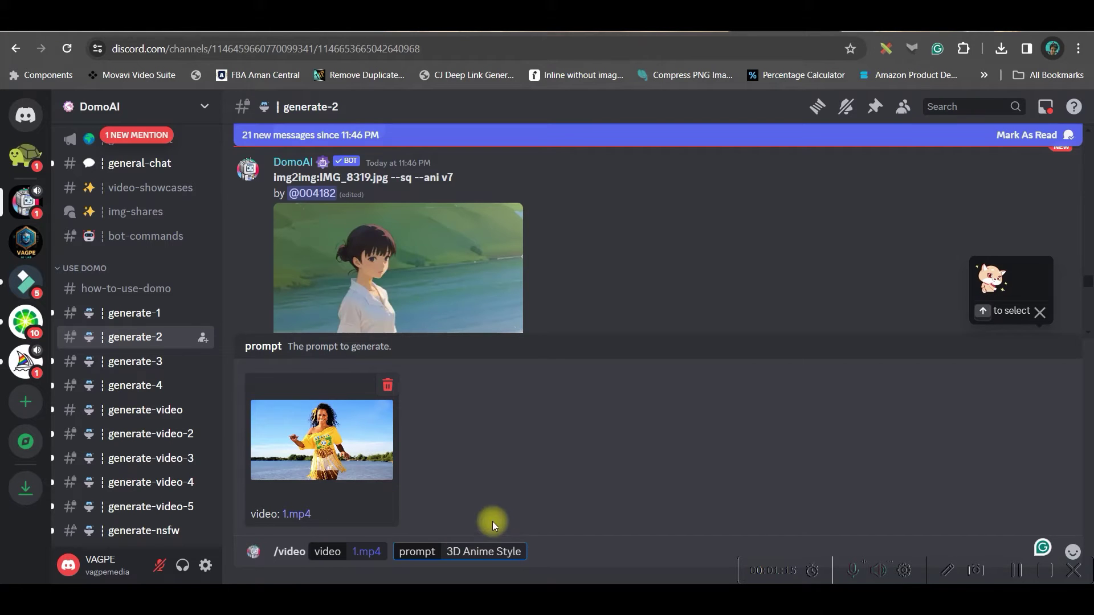
{"action": "key", "text": "Return"}
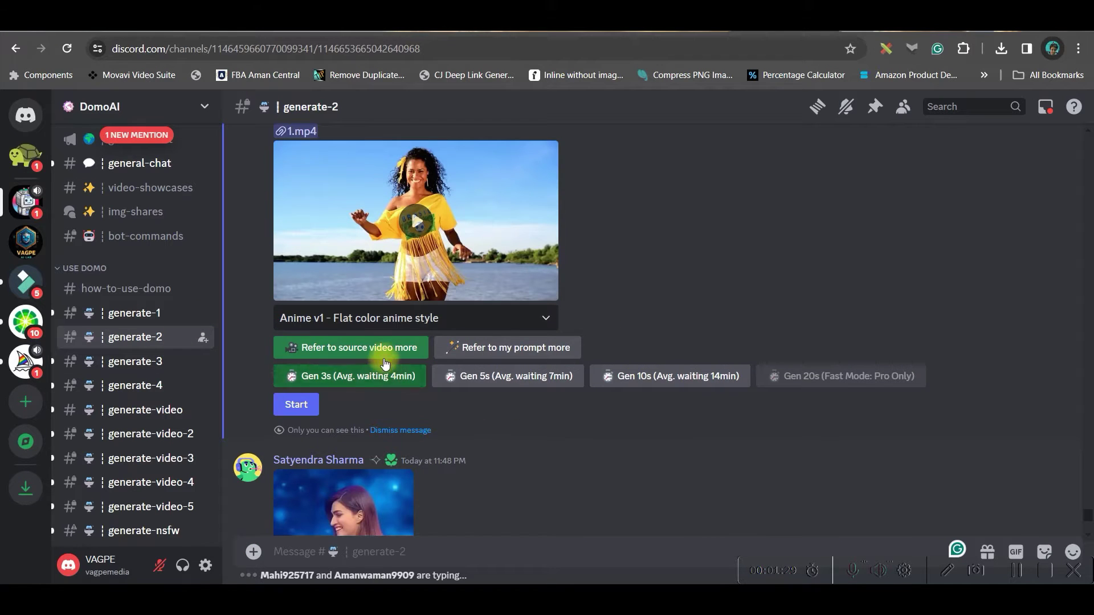
Choose the Illustration v1 - 3D cartoon style, select Gen 5s, and start generation.
{"action": "left_click", "coordinate": [544, 317]}
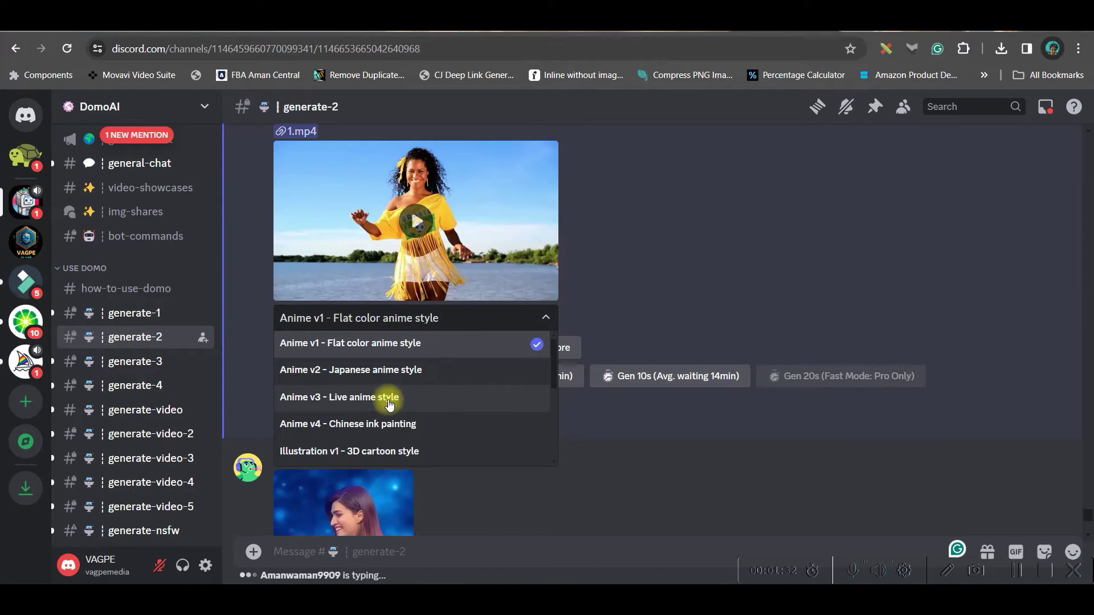
{"action": "scroll", "coordinate": [385, 394], "scroll_direction": "down", "scroll_amount": 3}
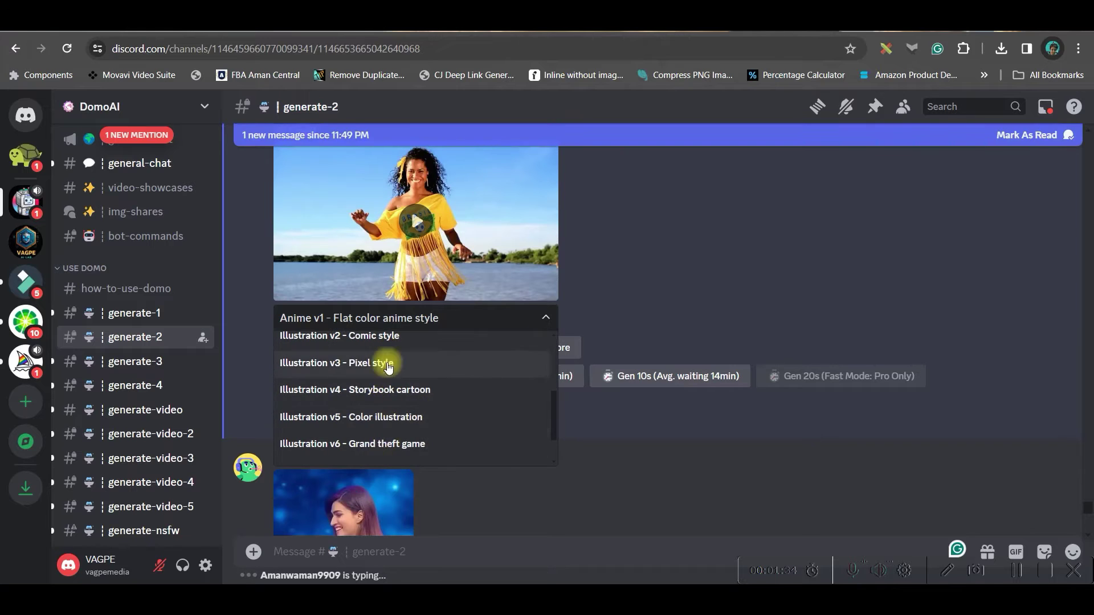
{"action": "scroll", "coordinate": [391, 399], "scroll_direction": "up", "scroll_amount": 3}
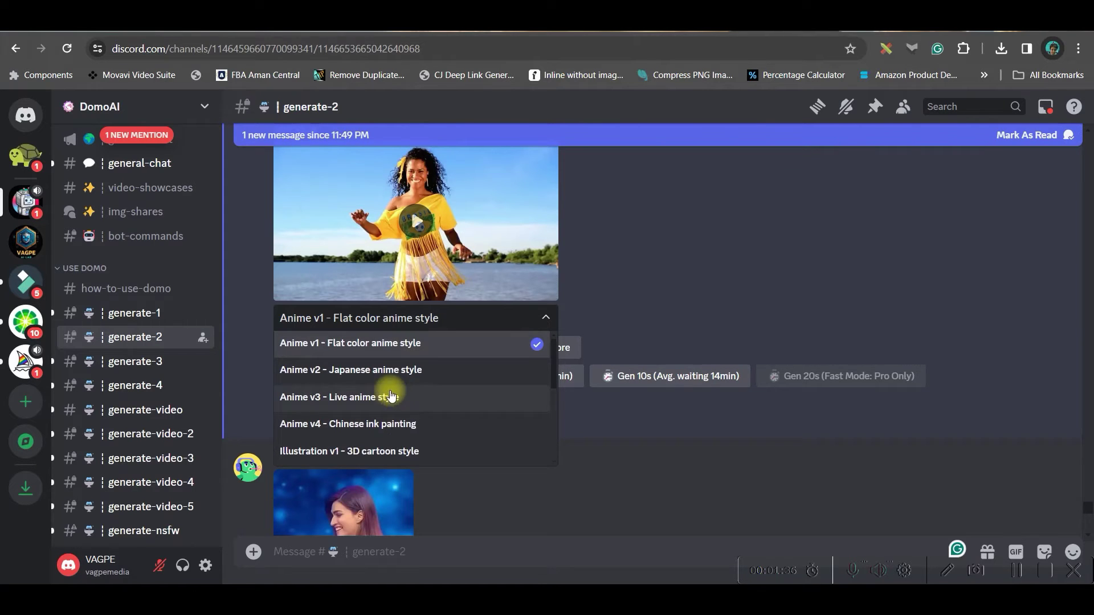
{"action": "left_click", "coordinate": [394, 452]}
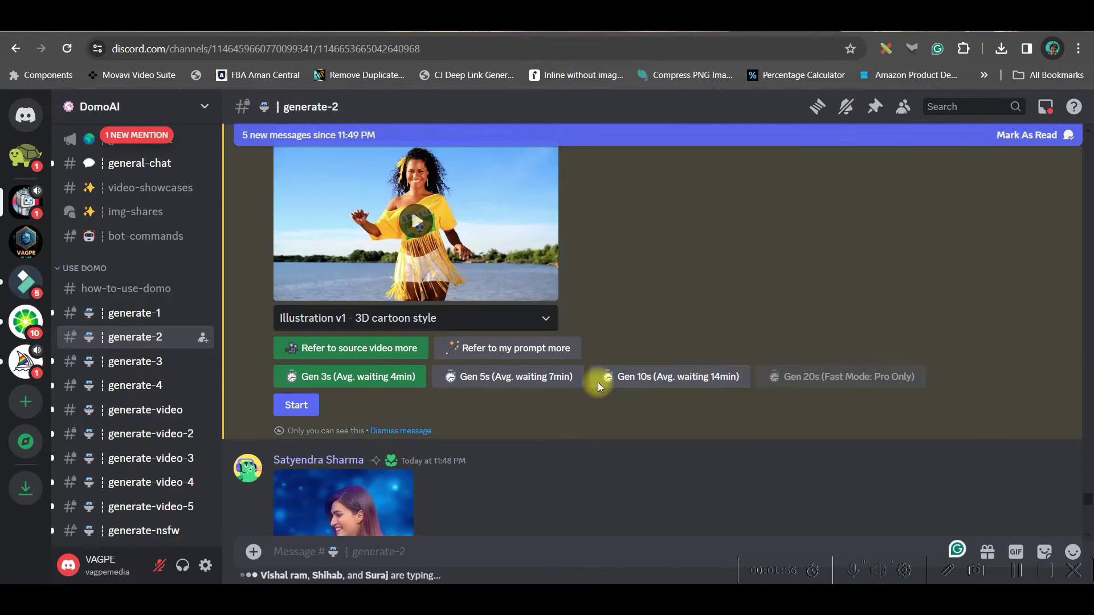
{"action": "left_click", "coordinate": [519, 373]}
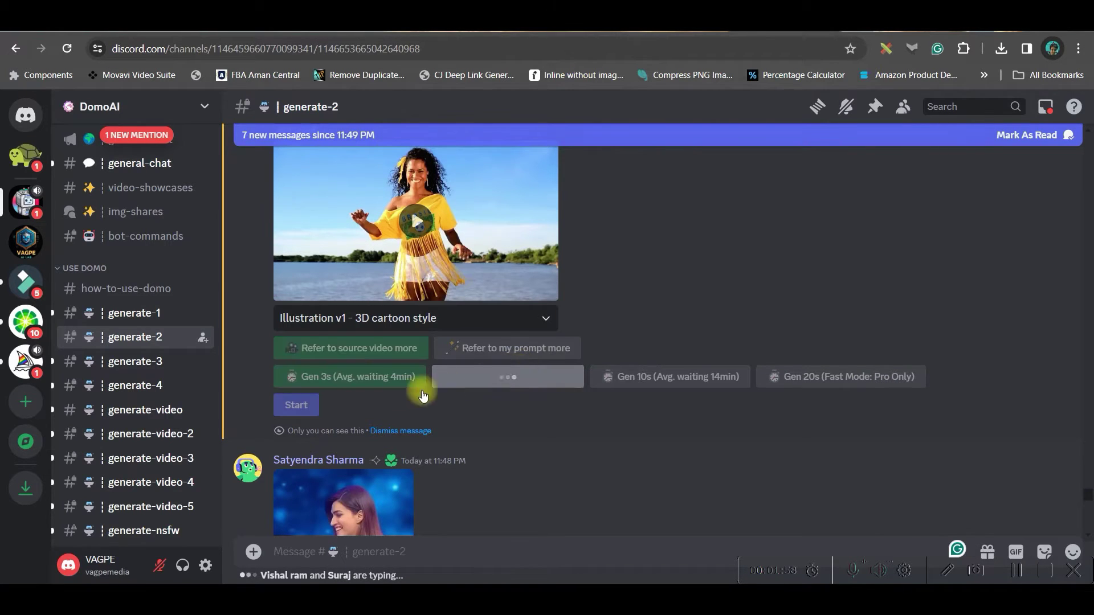
{"action": "left_click", "coordinate": [300, 408]}
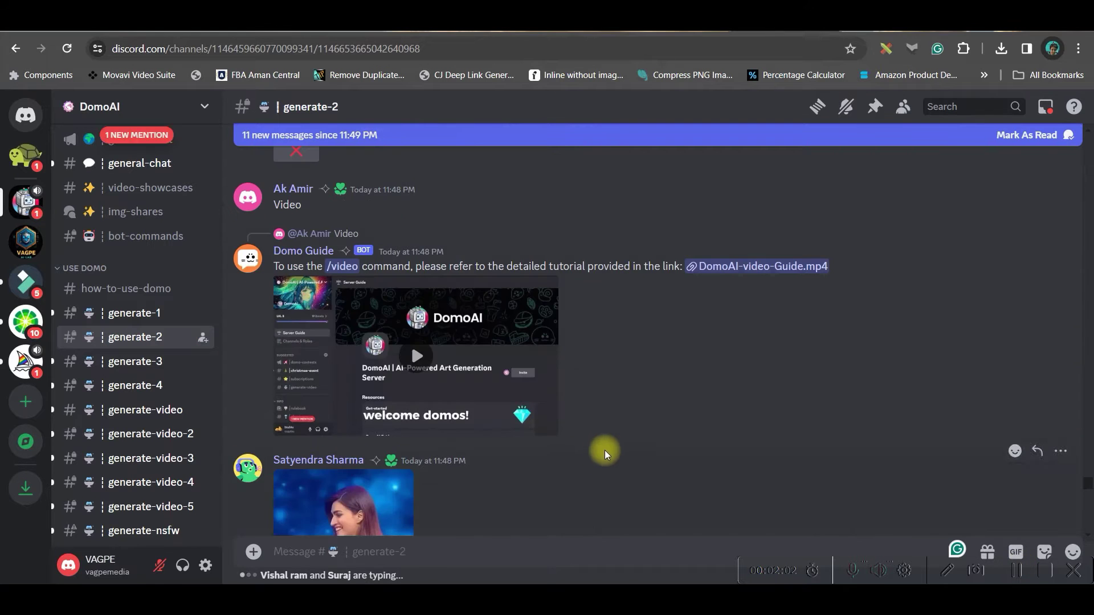
{"action": "scroll", "coordinate": [621, 433], "scroll_direction": "up", "scroll_amount": 5}
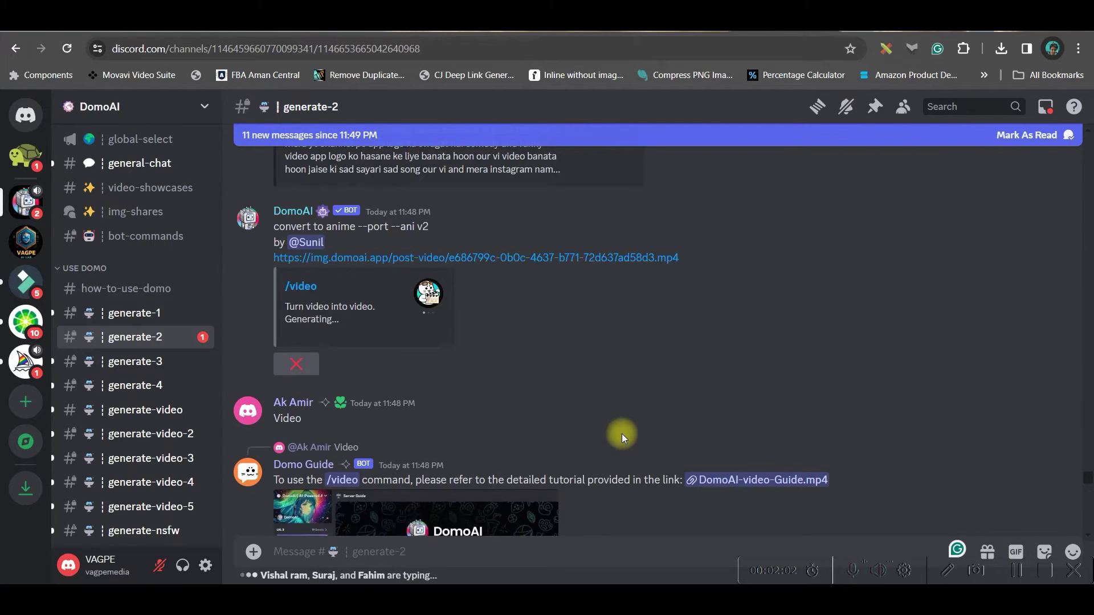
{"action": "scroll", "coordinate": [633, 425], "scroll_direction": "up", "scroll_amount": 3}
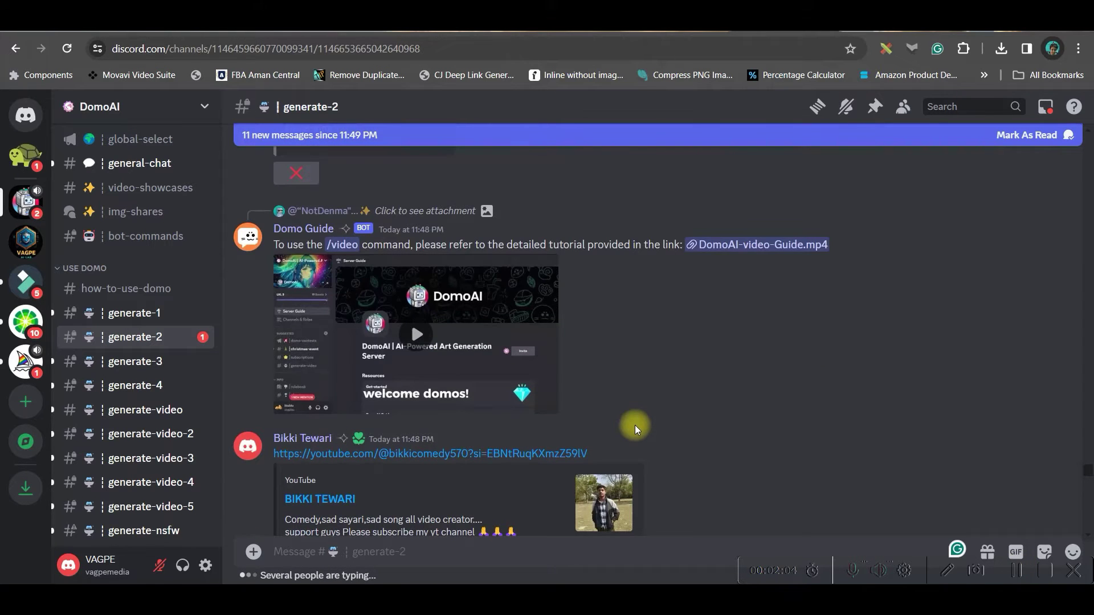
{"action": "scroll", "coordinate": [637, 427], "scroll_direction": "up", "scroll_amount": 5}
{"action": "scroll", "coordinate": [639, 426], "scroll_direction": "down", "scroll_amount": 4}
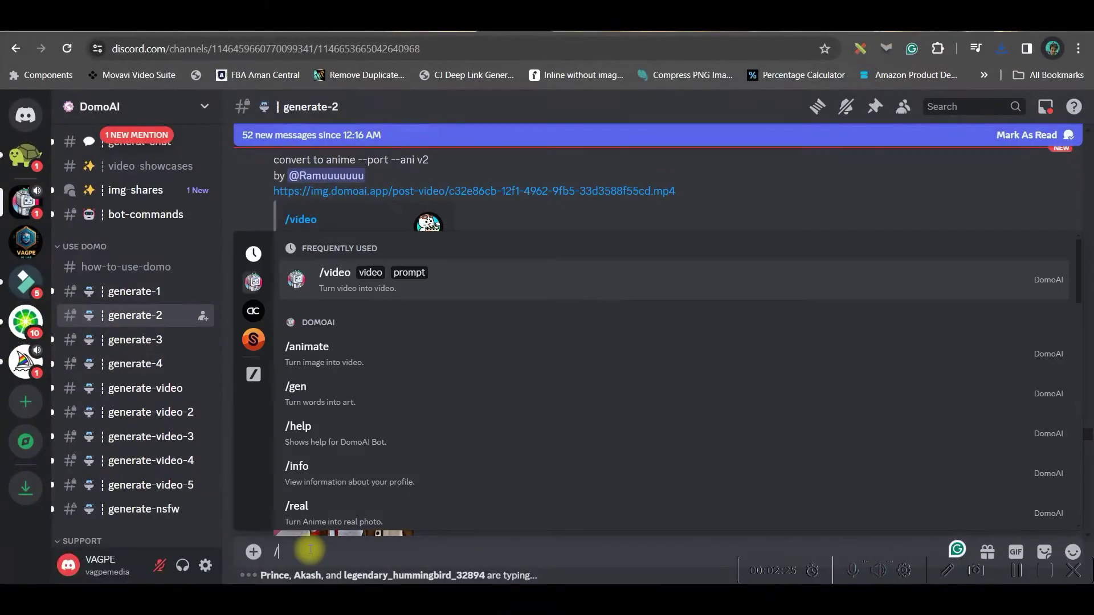
Send a /animate request with the hummingbird image from the ASSETS folder.
{"action": "left_click", "coordinate": [303, 350]}
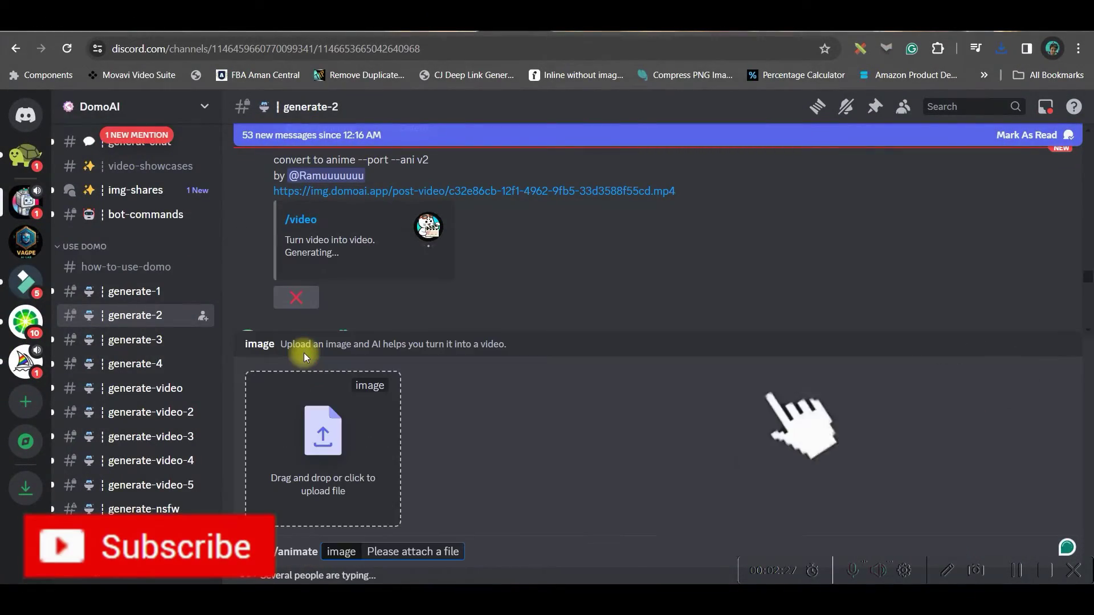
{"action": "mouse_move", "coordinate": [738, 592]}
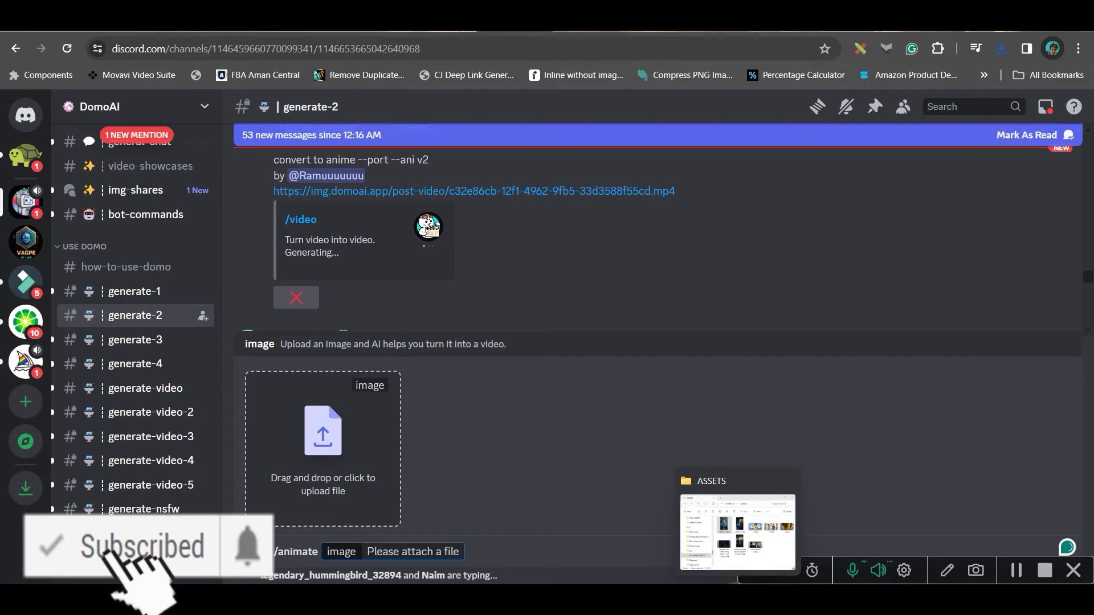
{"action": "left_click", "coordinate": [738, 533]}
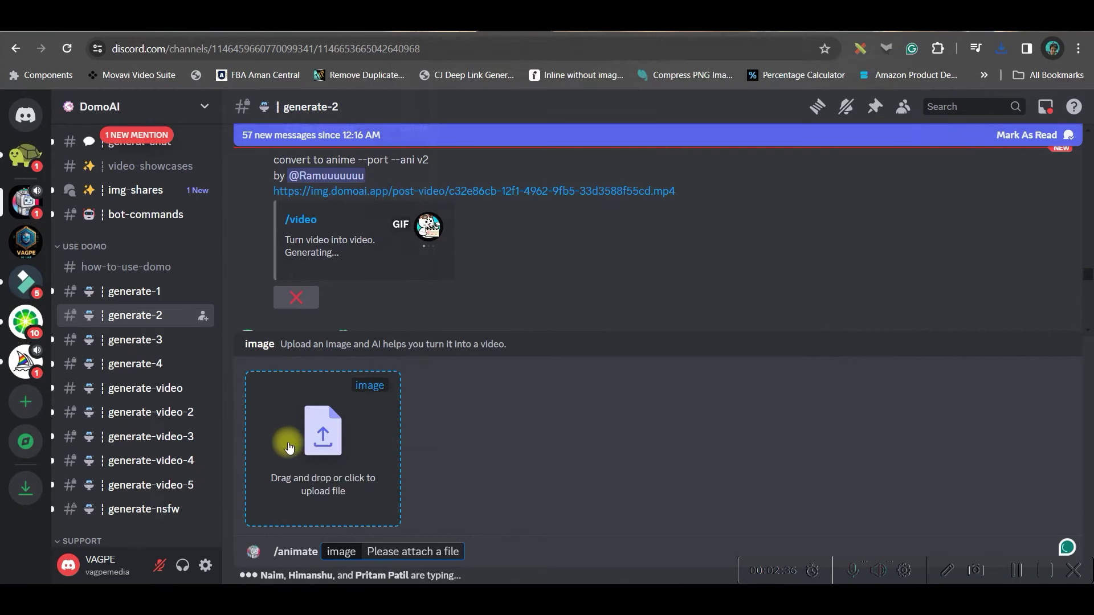
{"action": "left_click_drag", "start_coordinate": [289, 434], "coordinate": [292, 438]}
{"action": "key", "text": "Return"}
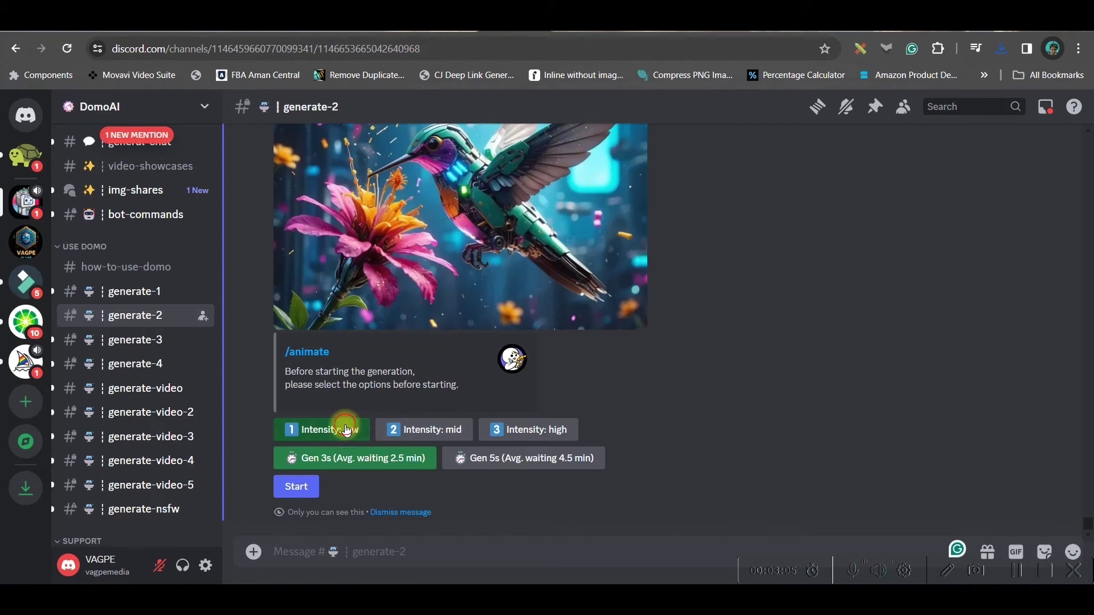
Choose high intensity, start the animation, and download the resulting hummingbird video.
{"action": "left_click", "coordinate": [346, 429]}
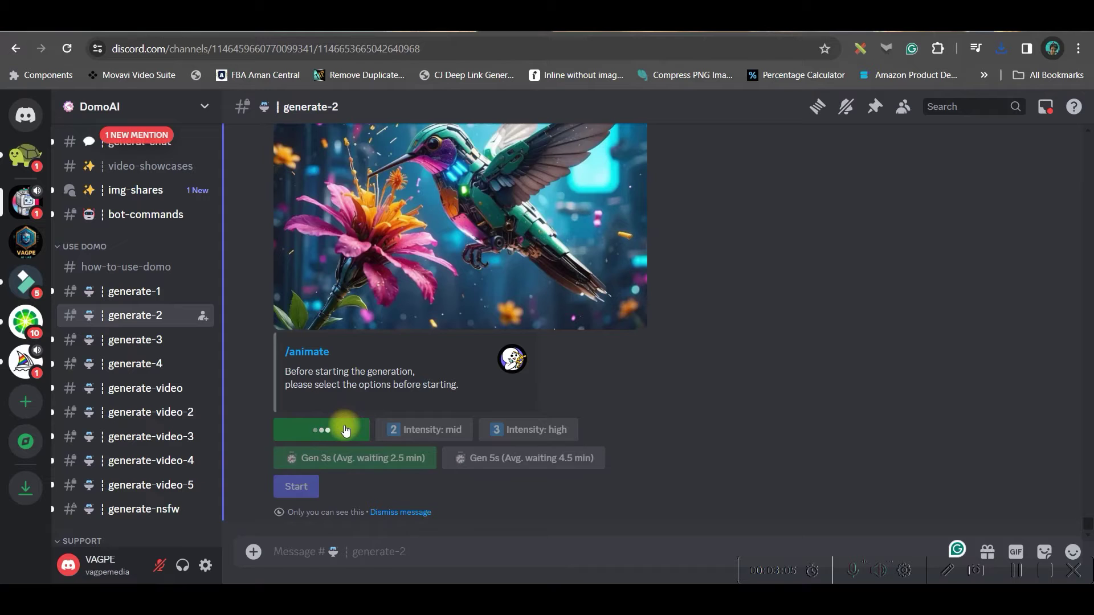
{"action": "left_click", "coordinate": [555, 429]}
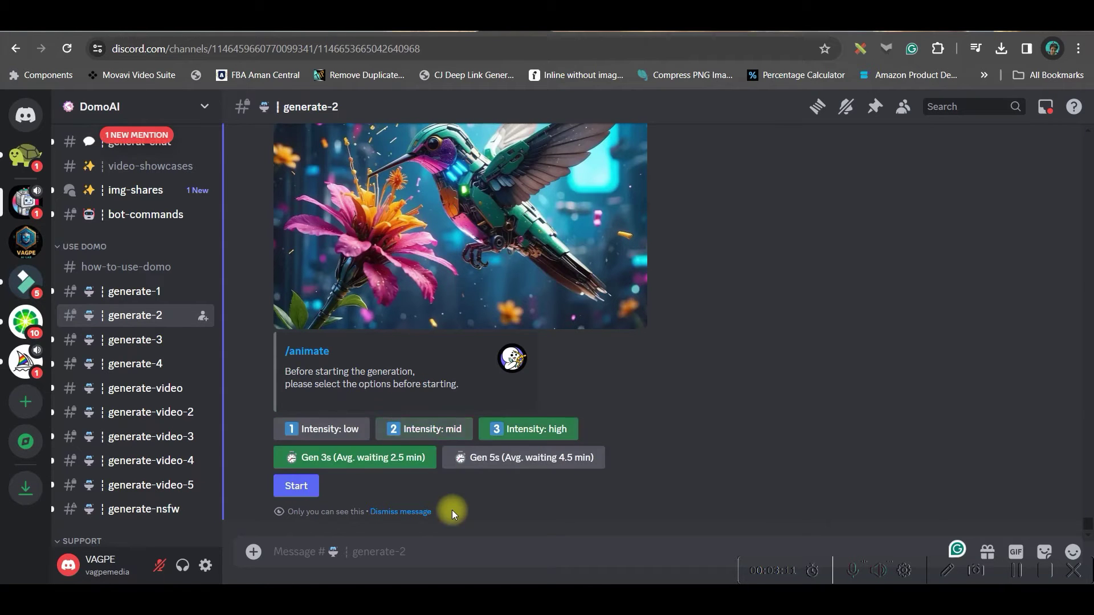
{"action": "left_click", "coordinate": [296, 485]}
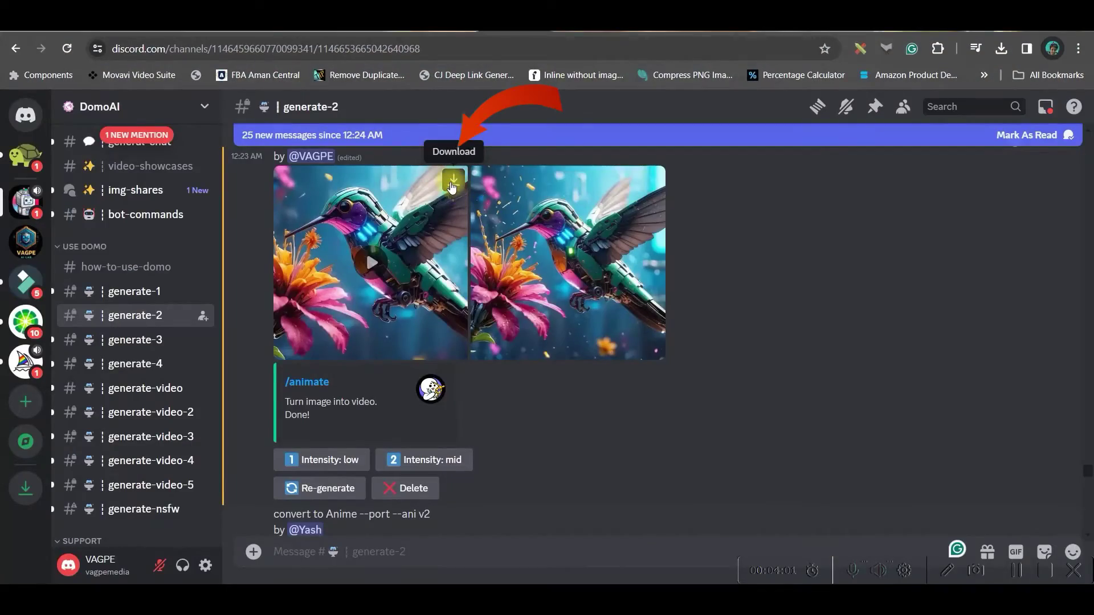
{"action": "left_click", "coordinate": [452, 182]}
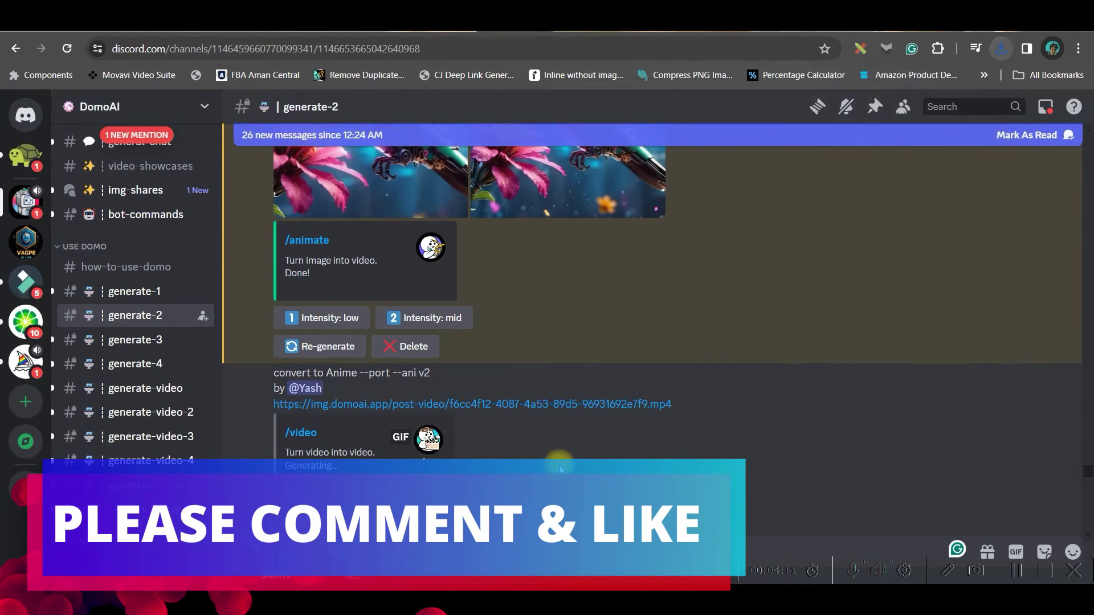
{"action": "scroll", "coordinate": [610, 345], "scroll_direction": "down", "scroll_amount": 5}
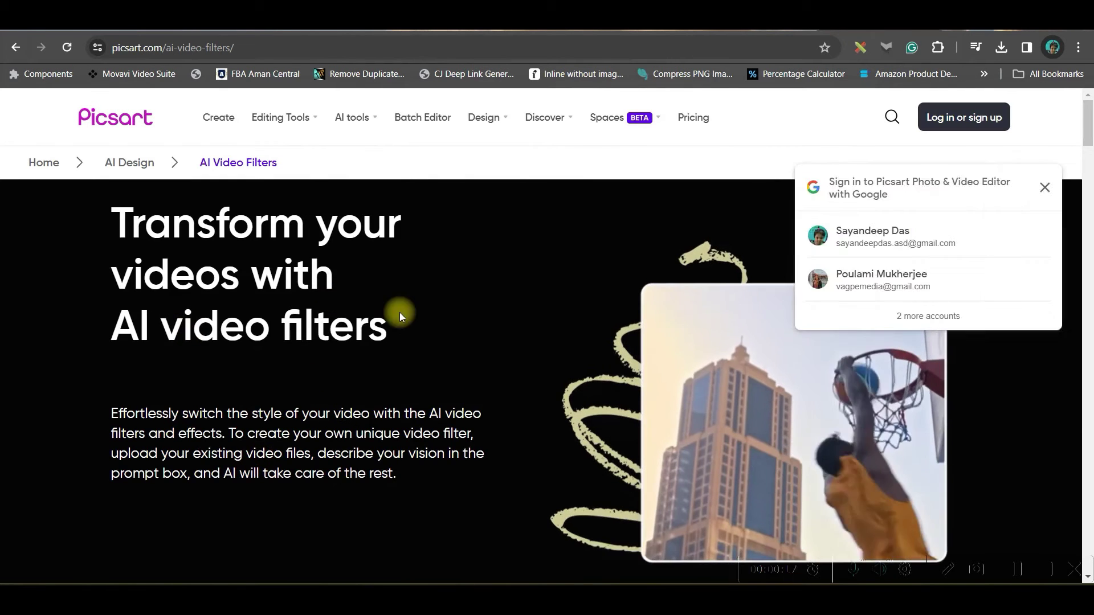
Open 'Transform video with AI' from the filters page and choose Upload Video.
{"action": "scroll", "coordinate": [402, 398], "scroll_direction": "down", "scroll_amount": 7}
{"action": "scroll", "coordinate": [401, 398], "scroll_direction": "up", "scroll_amount": 7}
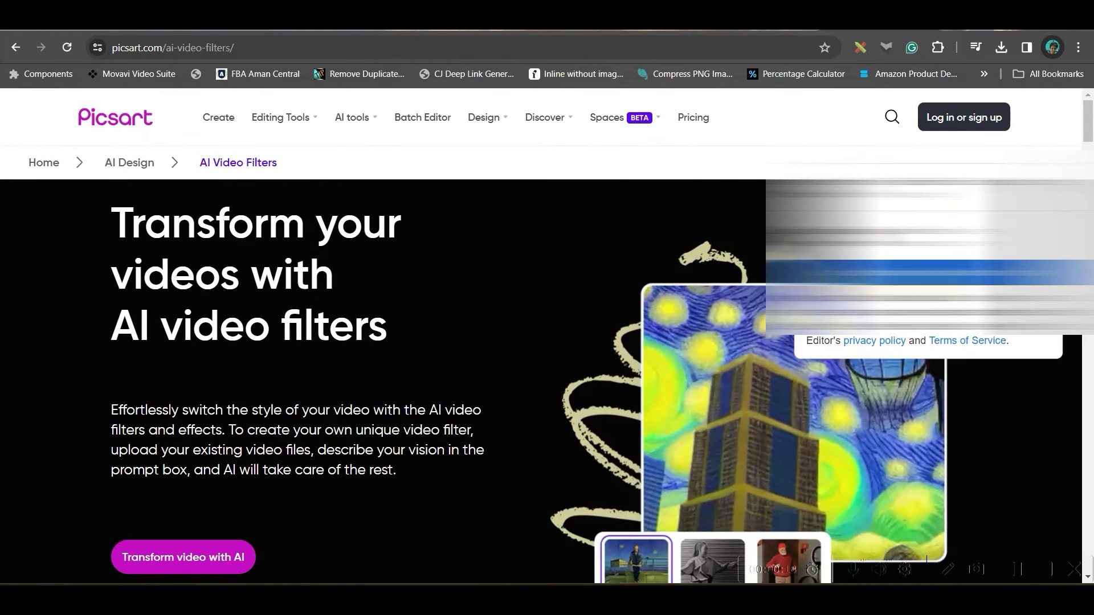
{"action": "scroll", "coordinate": [167, 422], "scroll_direction": "down", "scroll_amount": 3}
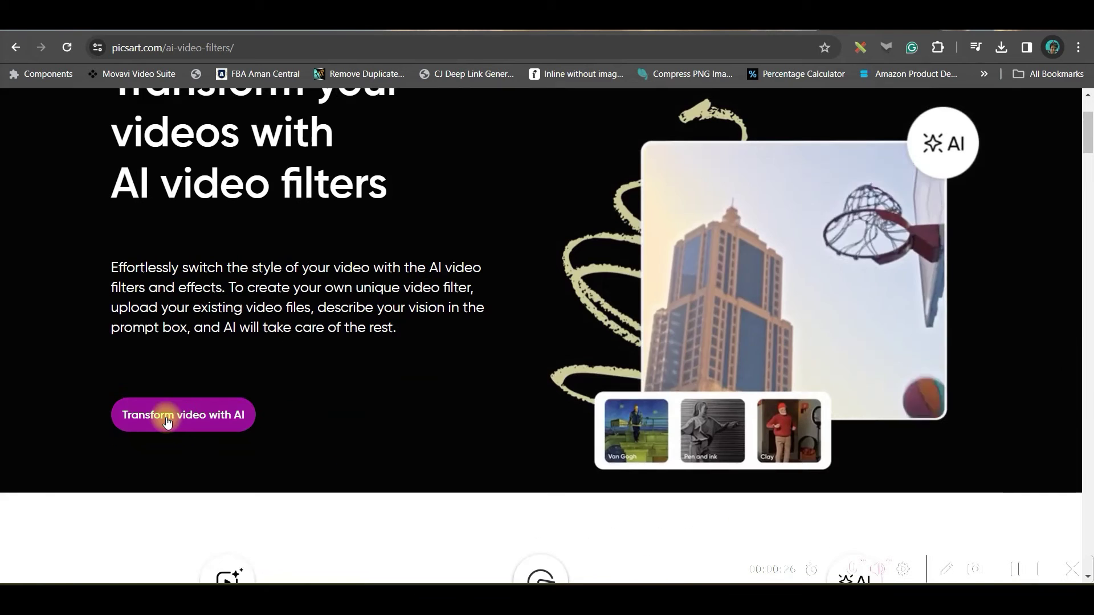
{"action": "left_click", "coordinate": [200, 416]}
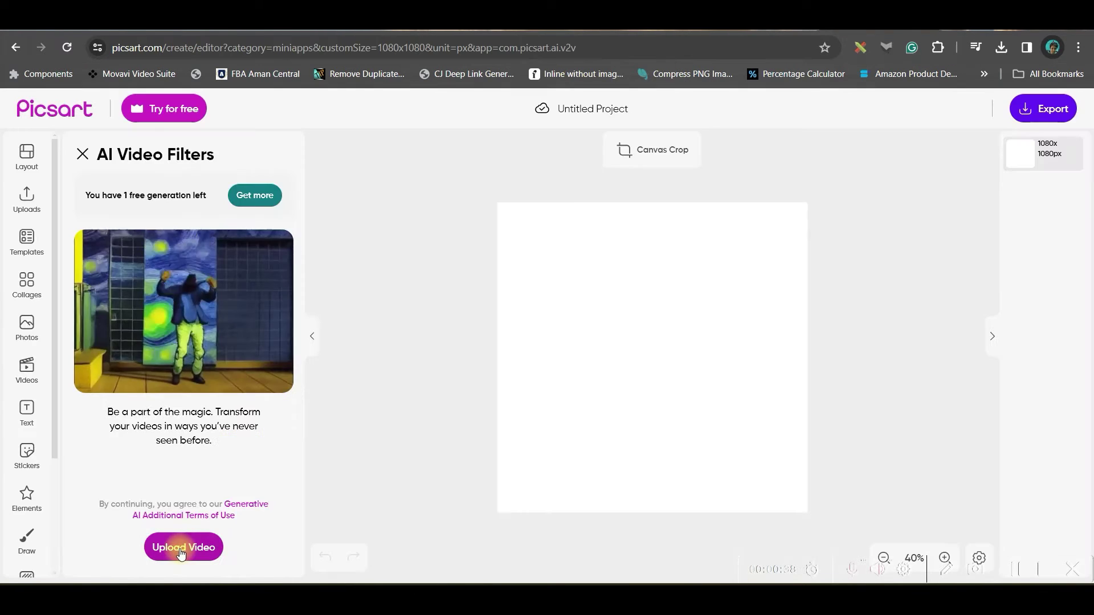
{"action": "left_click", "coordinate": [183, 549]}
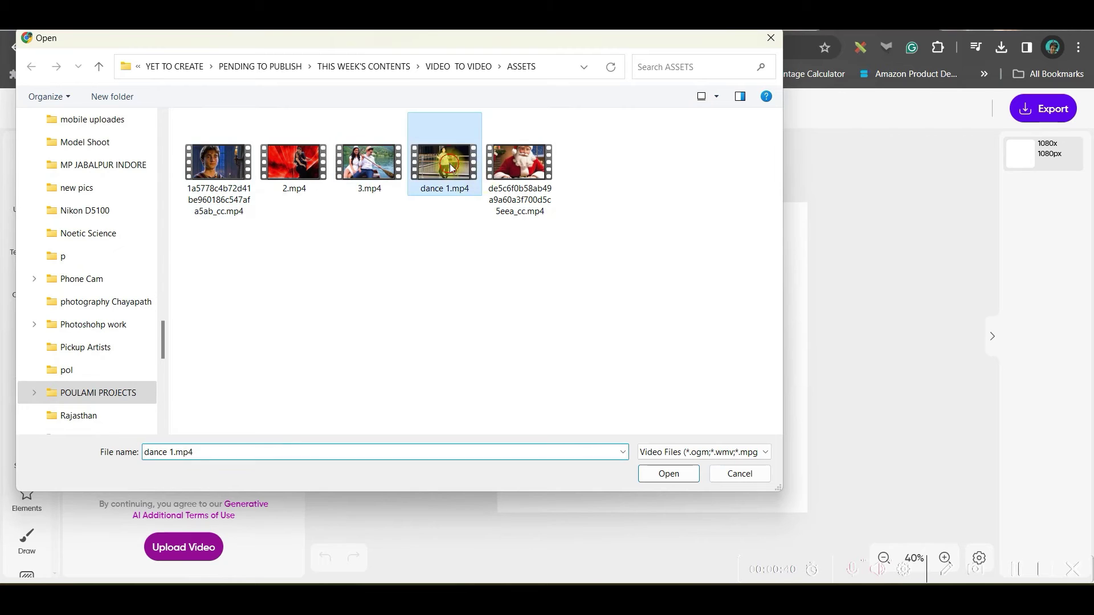
Upload dance 1.mp4 and try the 5-second and 3-second clip length options.
{"action": "left_click", "coordinate": [661, 474]}
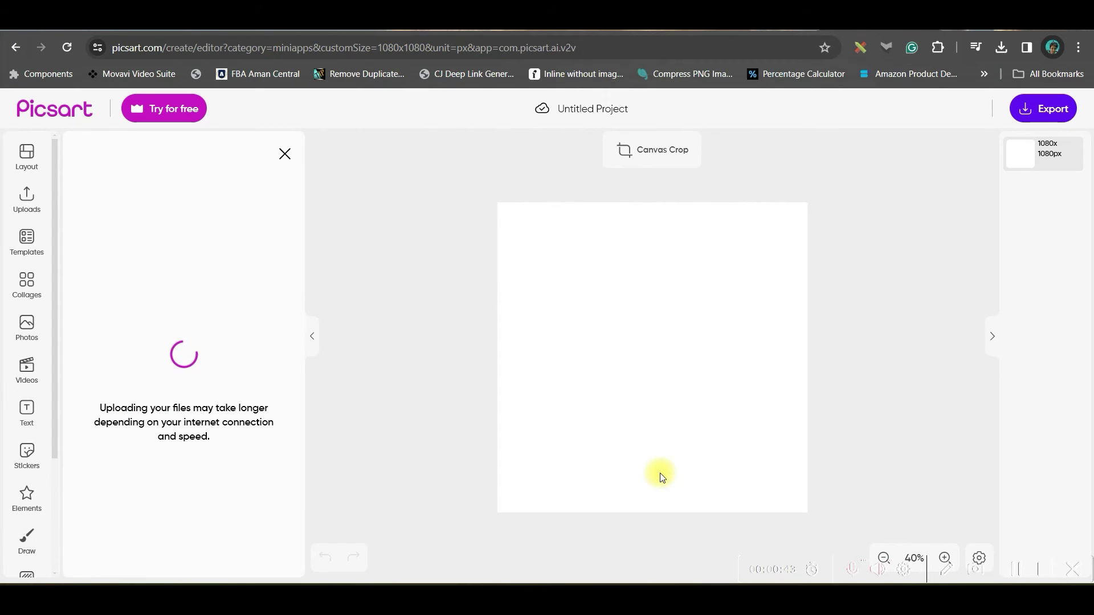
{"action": "left_click", "coordinate": [194, 421]}
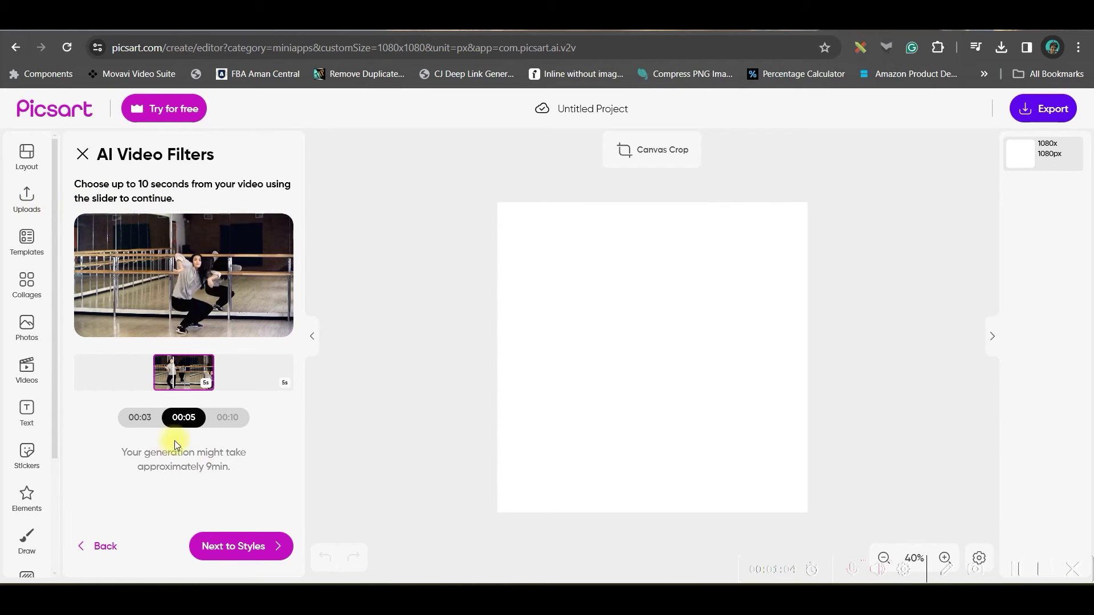
{"action": "left_click", "coordinate": [137, 421]}
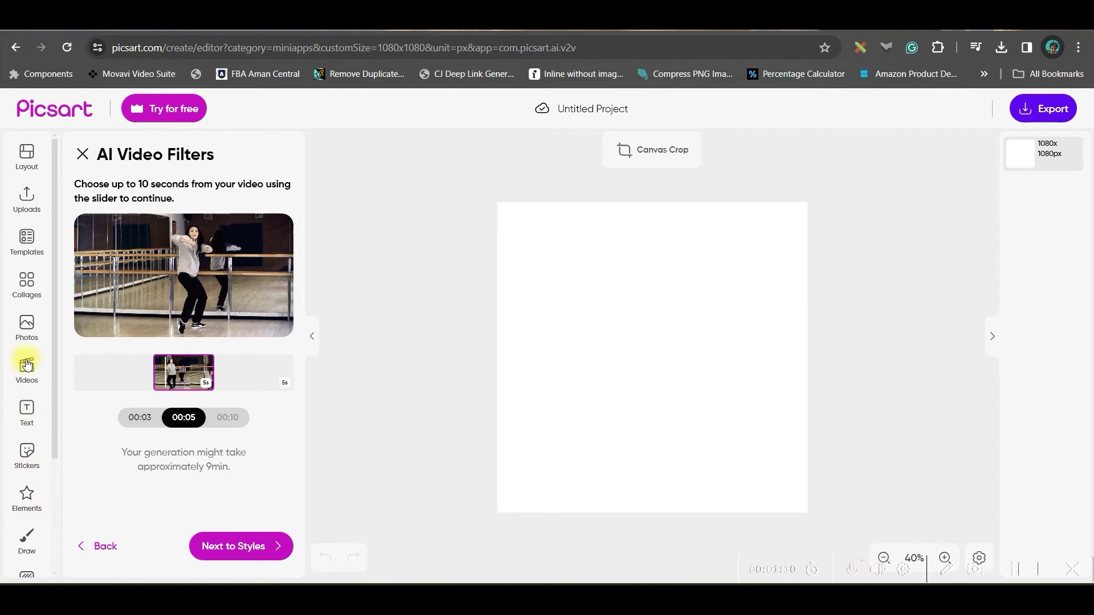
Apply the Van Gogh style to the dance clip and generate the filtered video.
{"action": "left_click", "coordinate": [251, 547]}
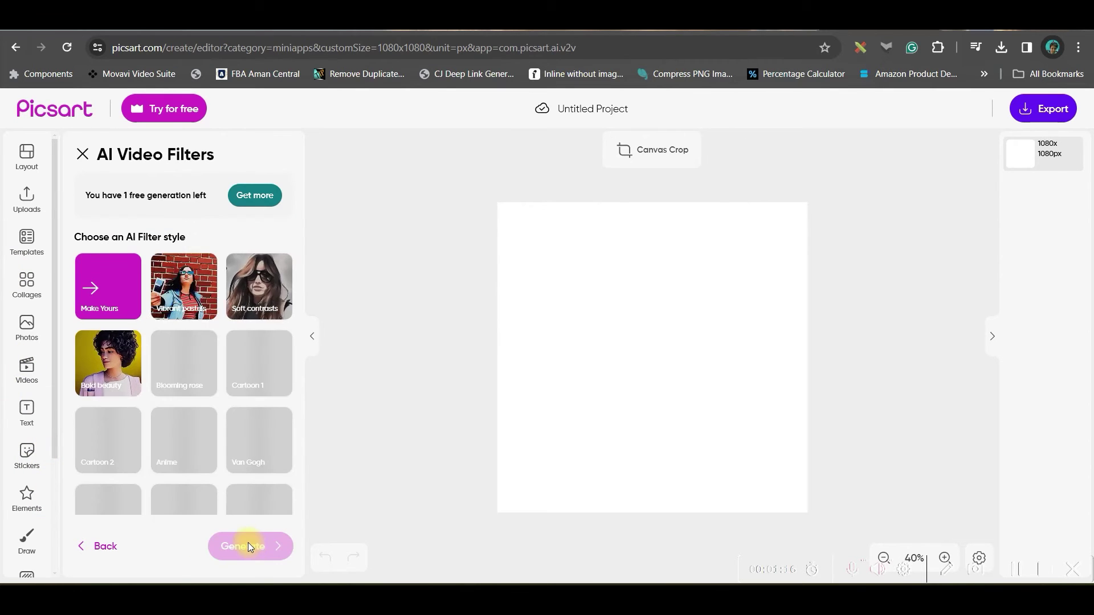
{"action": "scroll", "coordinate": [135, 423], "scroll_direction": "down", "scroll_amount": 3}
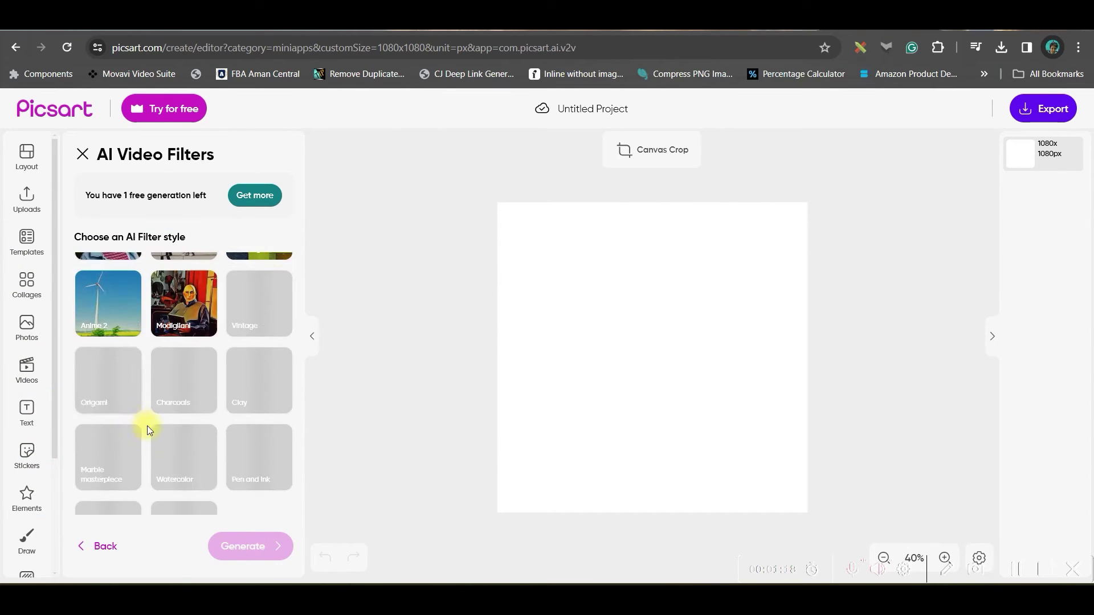
{"action": "scroll", "coordinate": [207, 420], "scroll_direction": "up", "scroll_amount": 3}
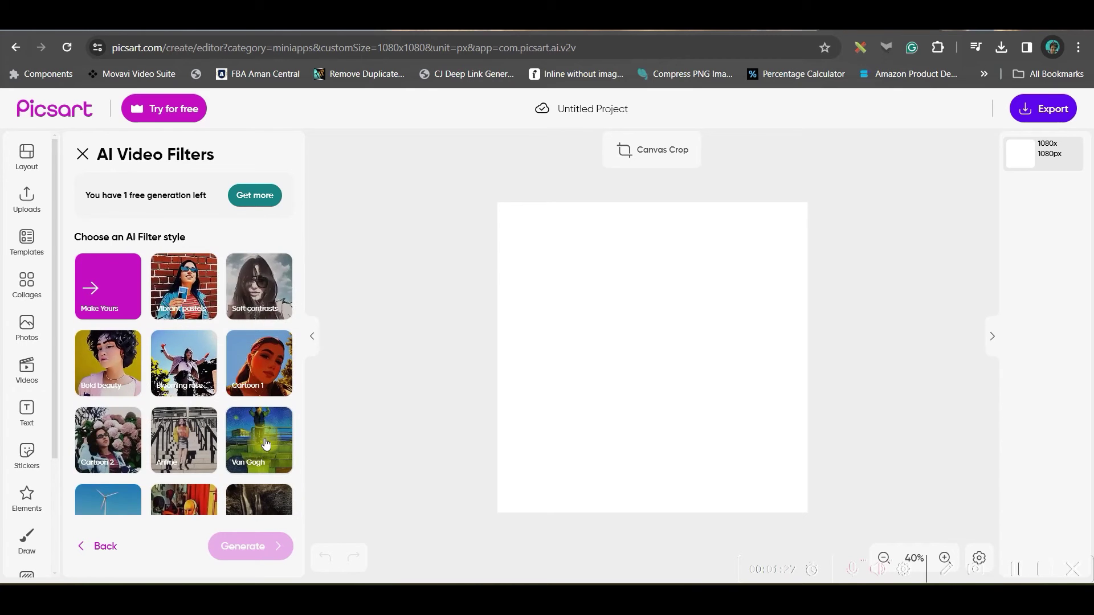
{"action": "left_click", "coordinate": [259, 451]}
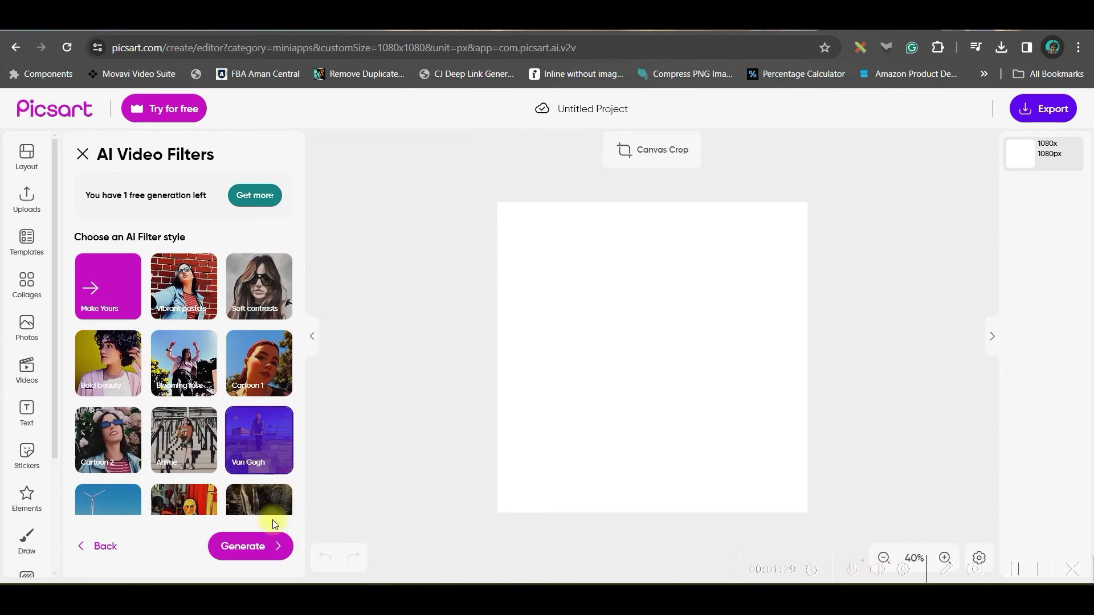
{"action": "left_click", "coordinate": [256, 546]}
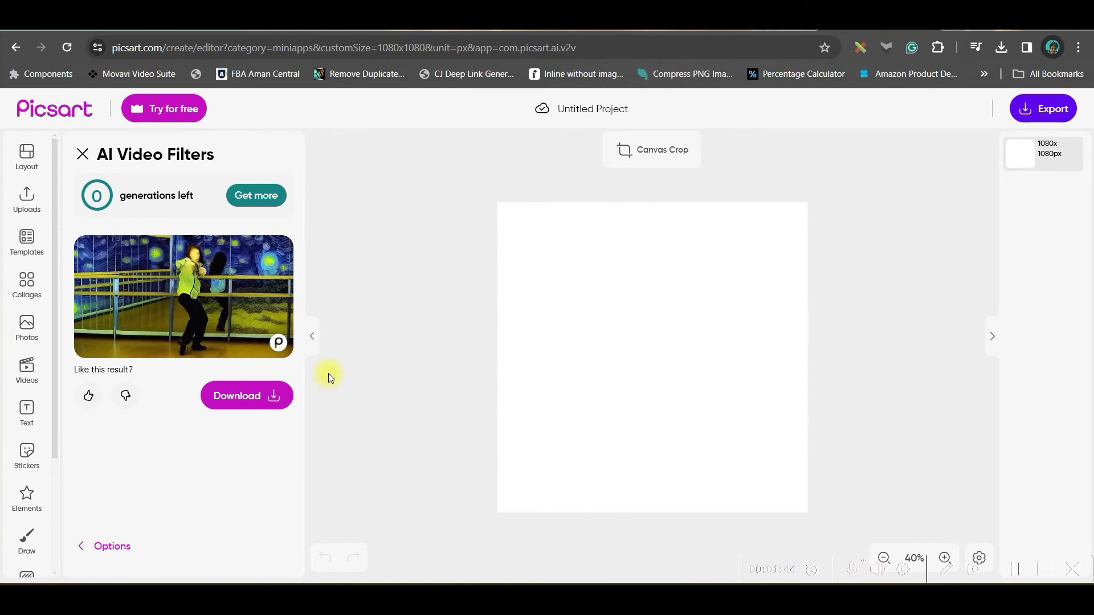
Download the generated Van Gogh dance video from under its preview.
{"action": "left_click", "coordinate": [245, 396]}
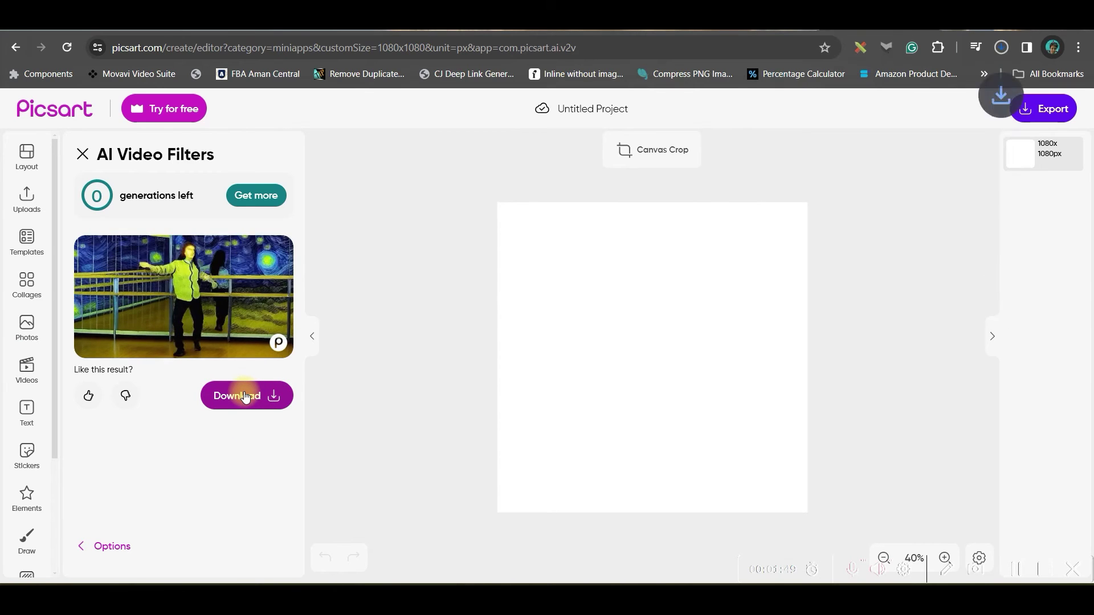